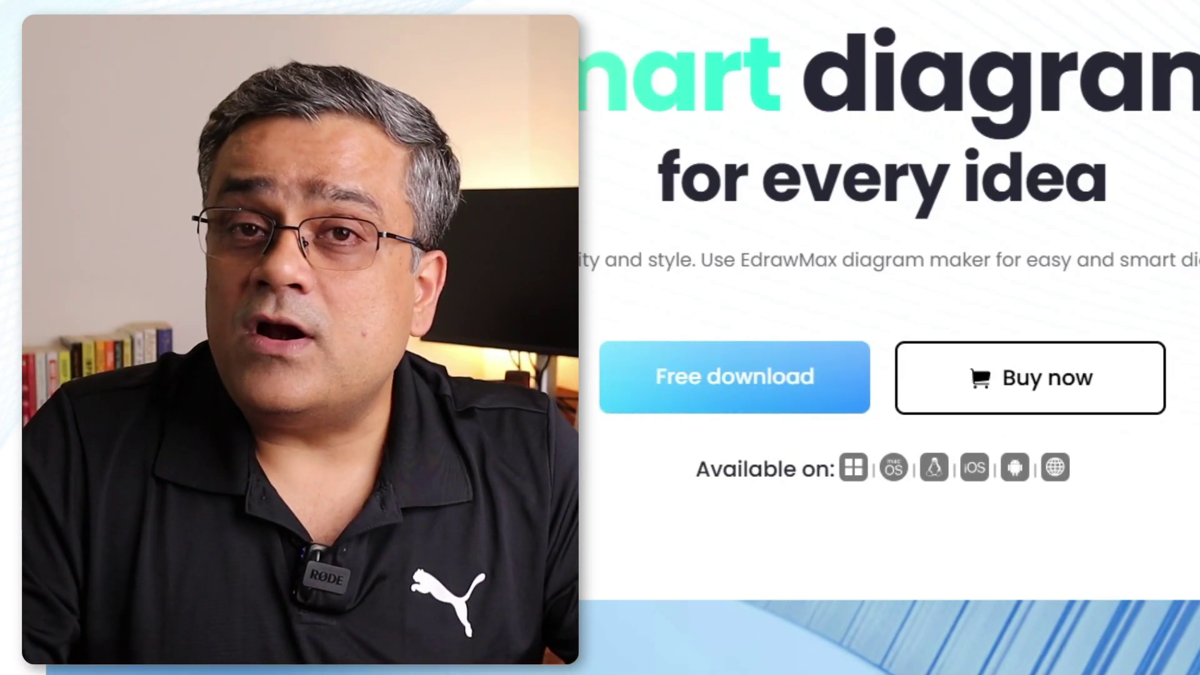
Dismiss the G2 review popup, scroll through the featured templates, and return to the top
{"action": "scroll", "coordinate": [843, 249], "scroll_direction": "down", "scroll_amount": 3}
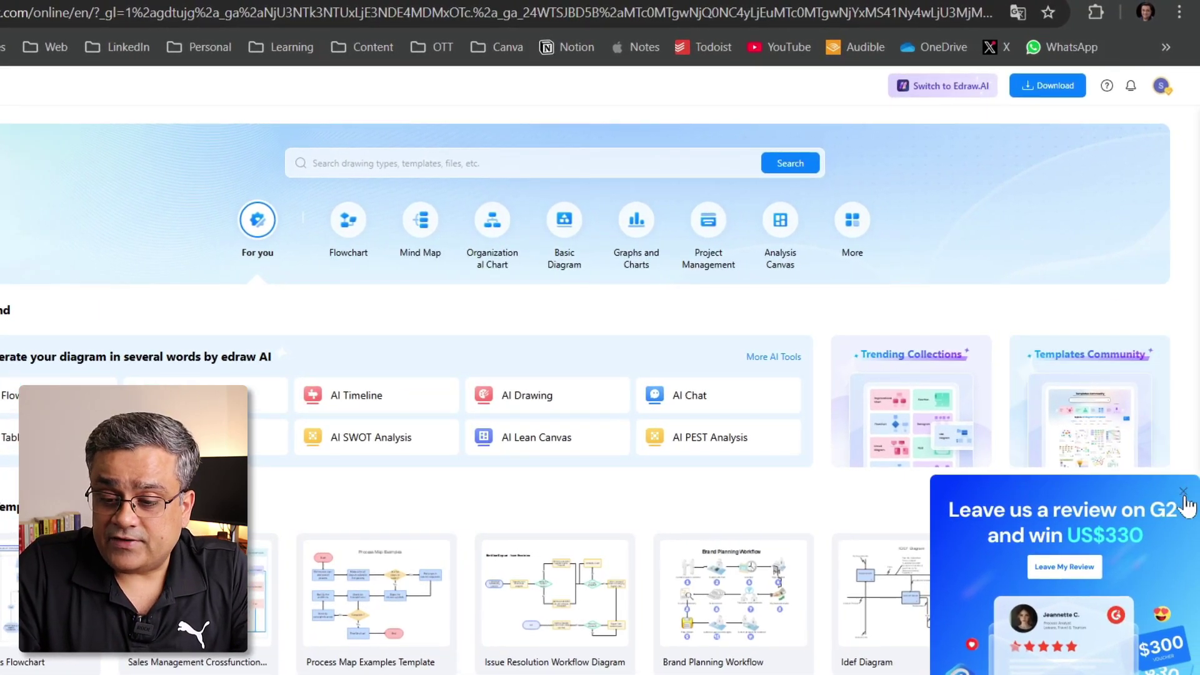
{"action": "left_click", "coordinate": [1183, 493]}
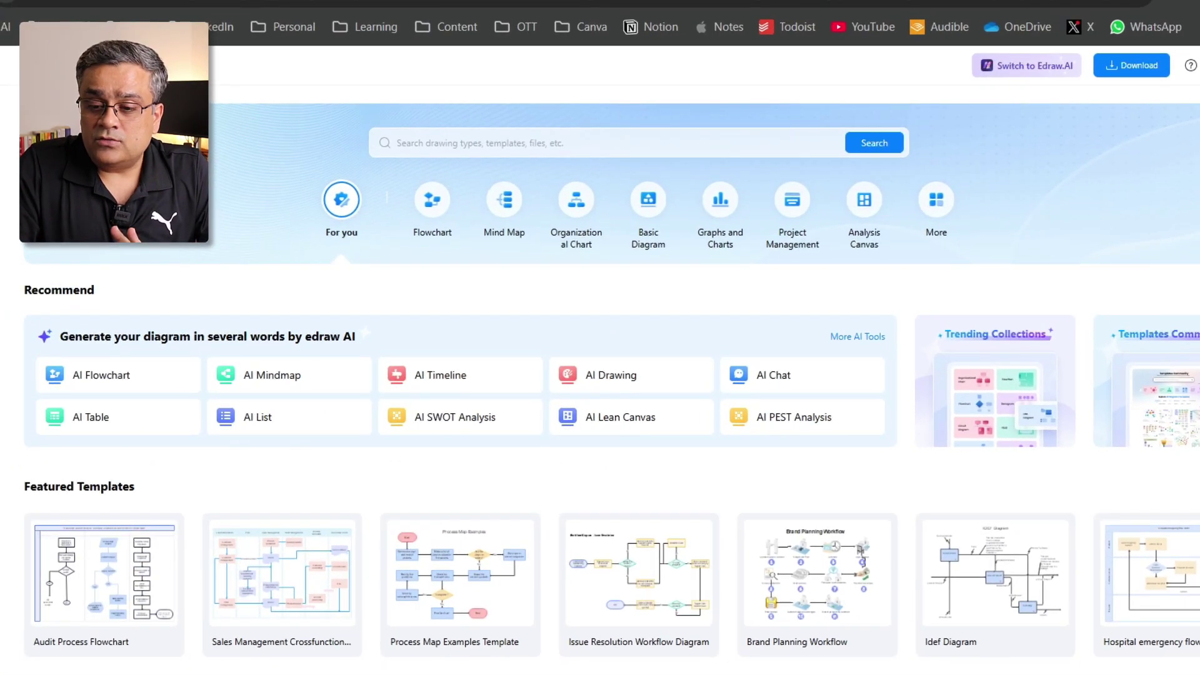
{"action": "scroll", "coordinate": [1084, 250], "scroll_direction": "down", "scroll_amount": 6}
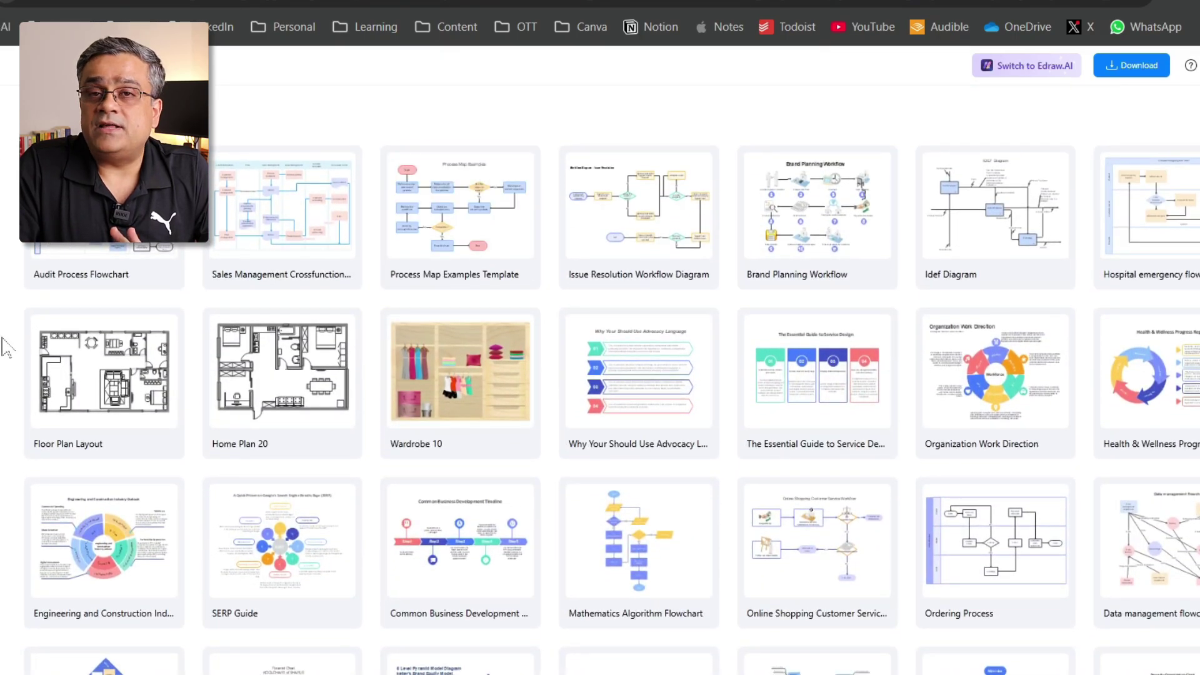
{"action": "scroll", "coordinate": [860, 182], "scroll_direction": "down", "scroll_amount": 6}
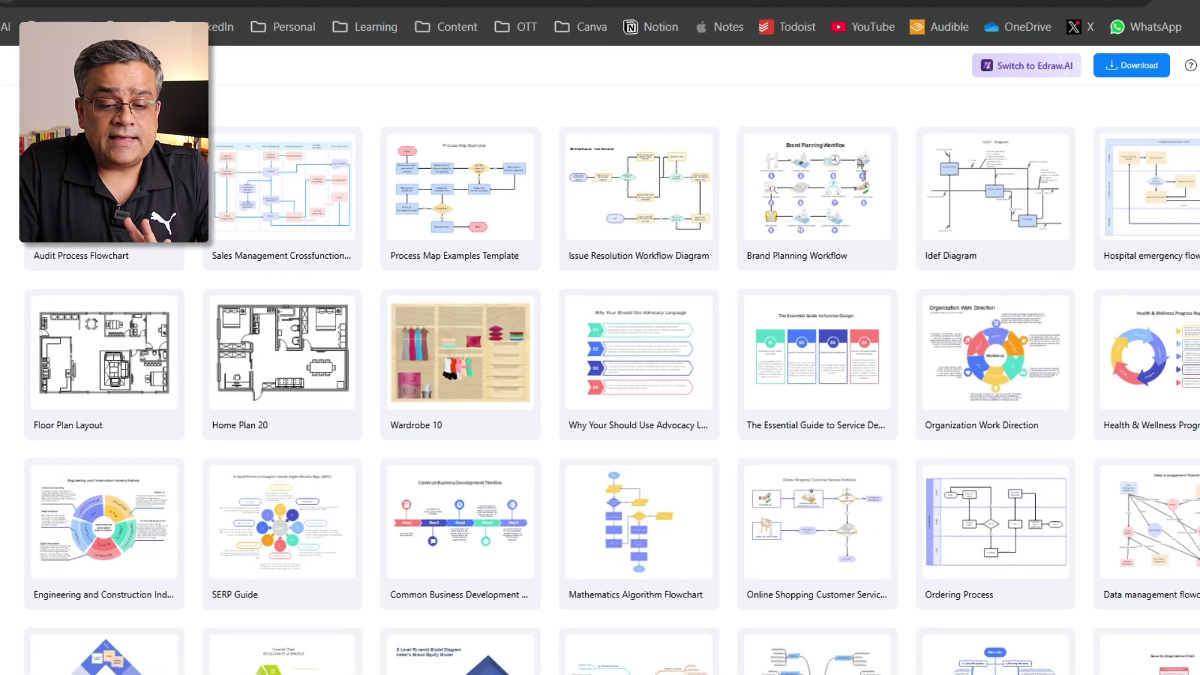
{"action": "scroll", "coordinate": [611, 380], "scroll_direction": "down", "scroll_amount": 6}
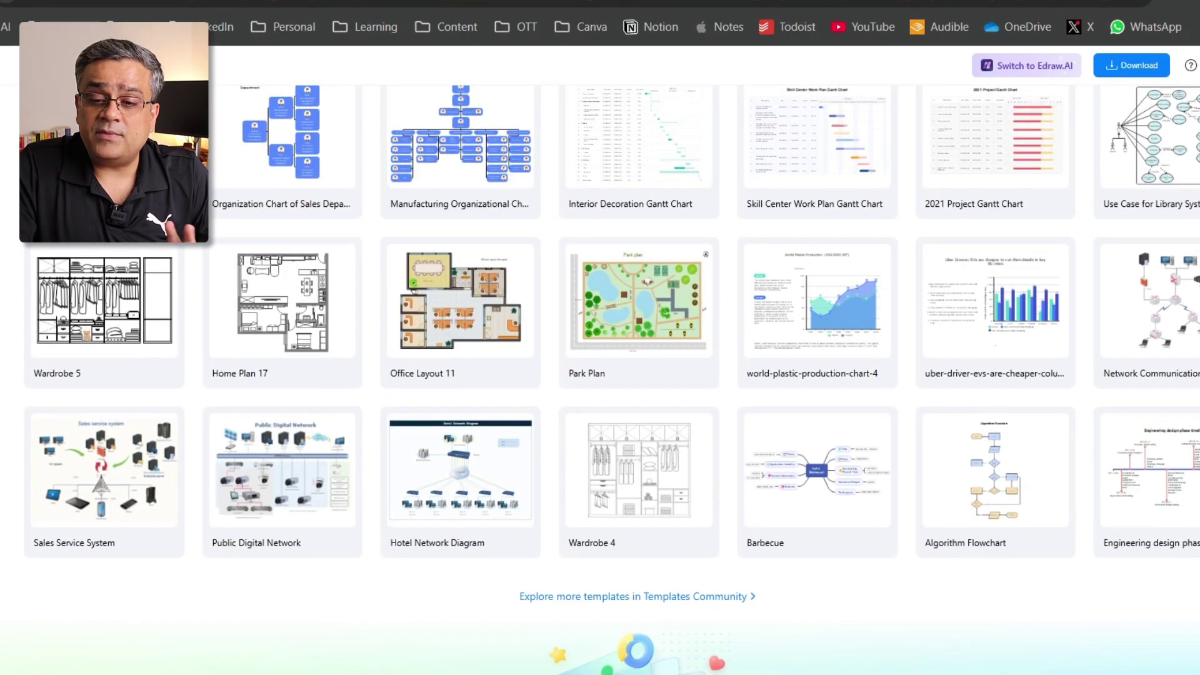
{"action": "scroll", "coordinate": [600, 375], "scroll_direction": "up", "scroll_amount": 20}
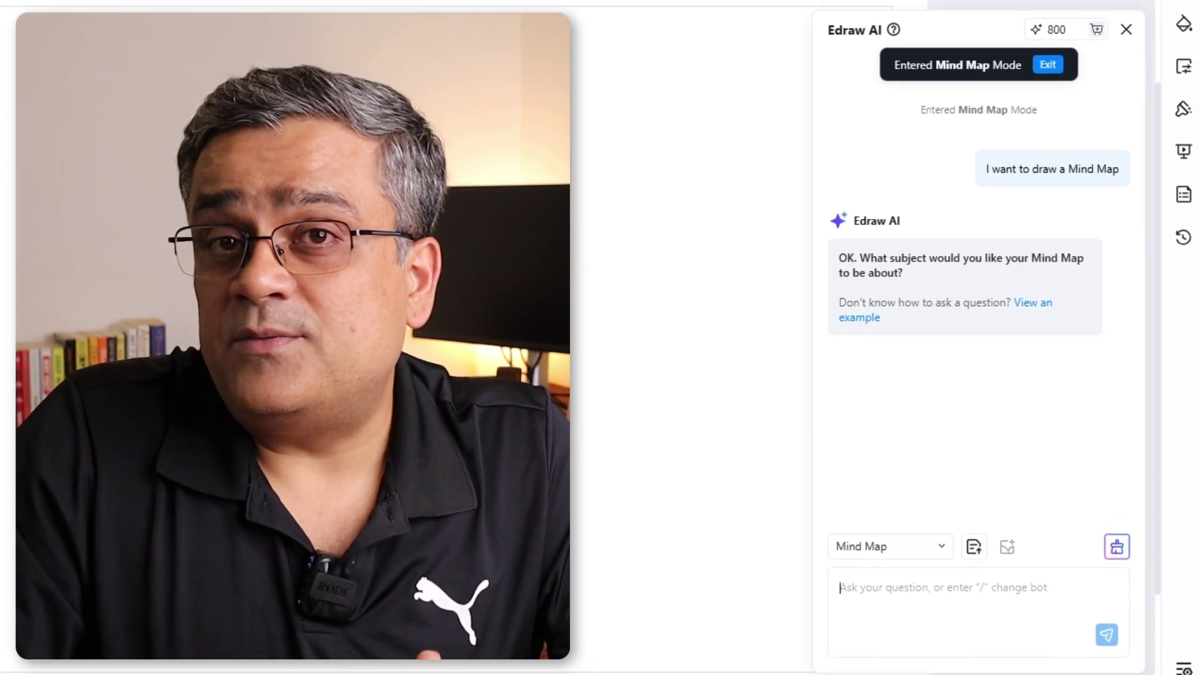
Paste the Boosting Productivity mind map prompt into Edraw AI and send it
{"action": "type", "text": "Create a detailed mind map for personal productivity strategies. The central idea should be 'Boosting Productivity.'"}
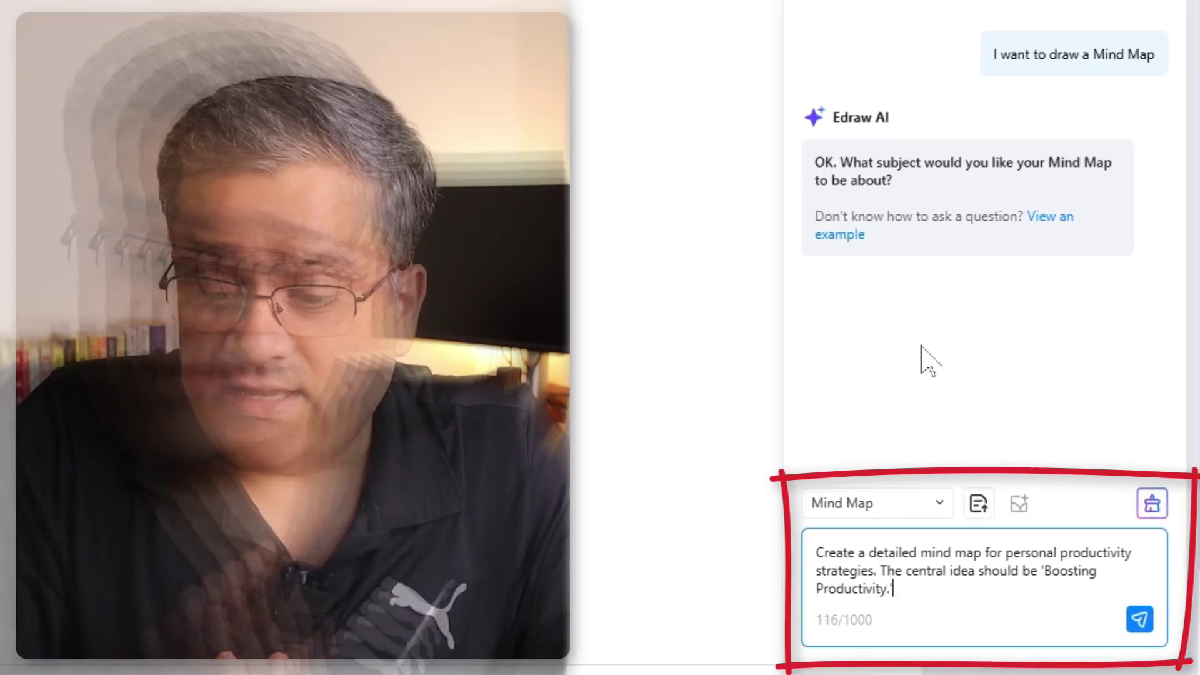
{"action": "left_click", "coordinate": [1140, 620]}
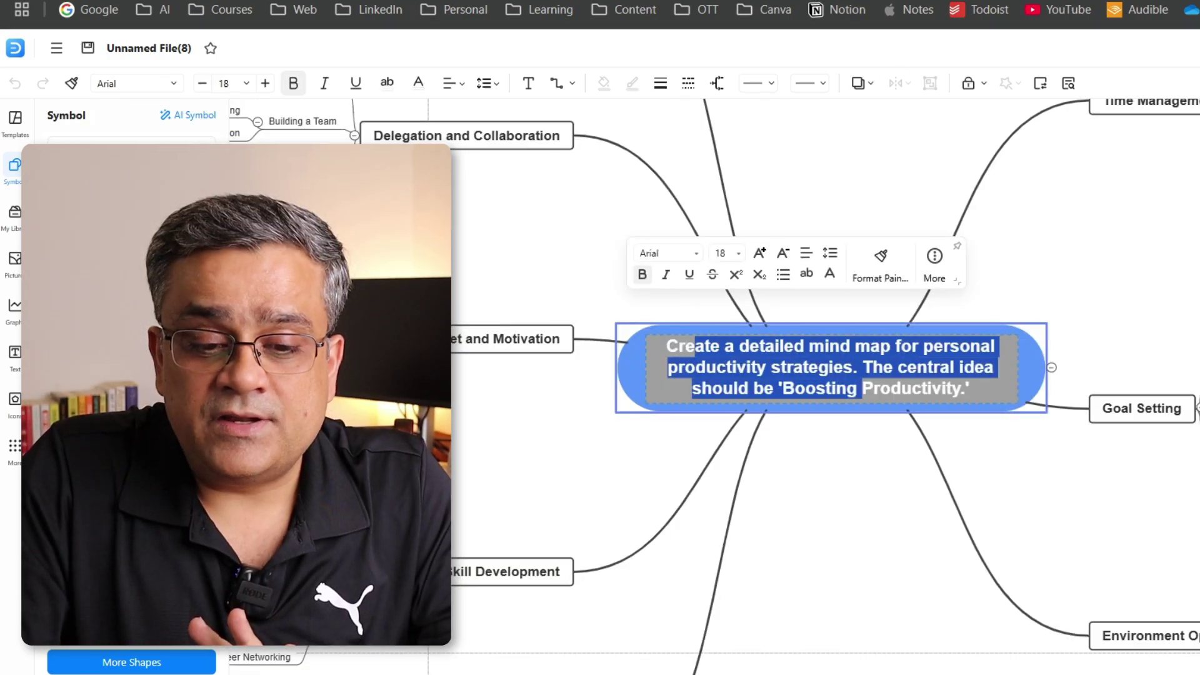
Delete the extra prompt wording so the central topic reads just 'Productivity'
{"action": "key", "text": "BackSpace"}
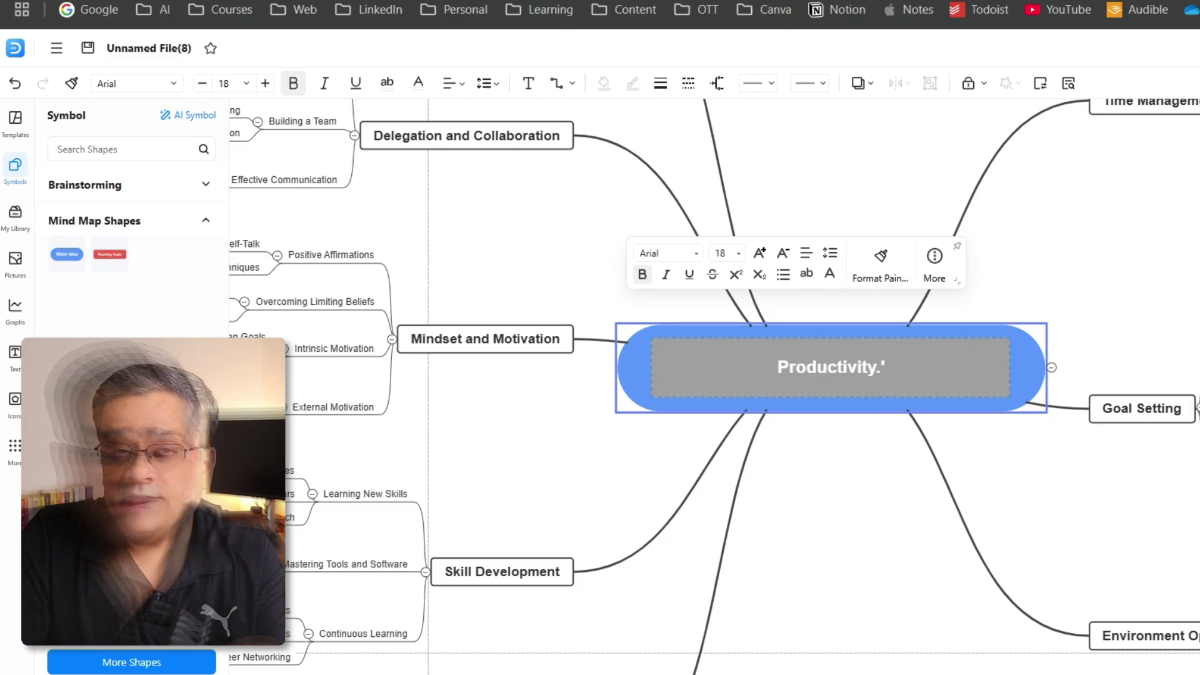
{"action": "key", "text": "BackSpace"}
{"action": "key", "text": "BackSpace"}
{"action": "left_click", "coordinate": [855, 436]}
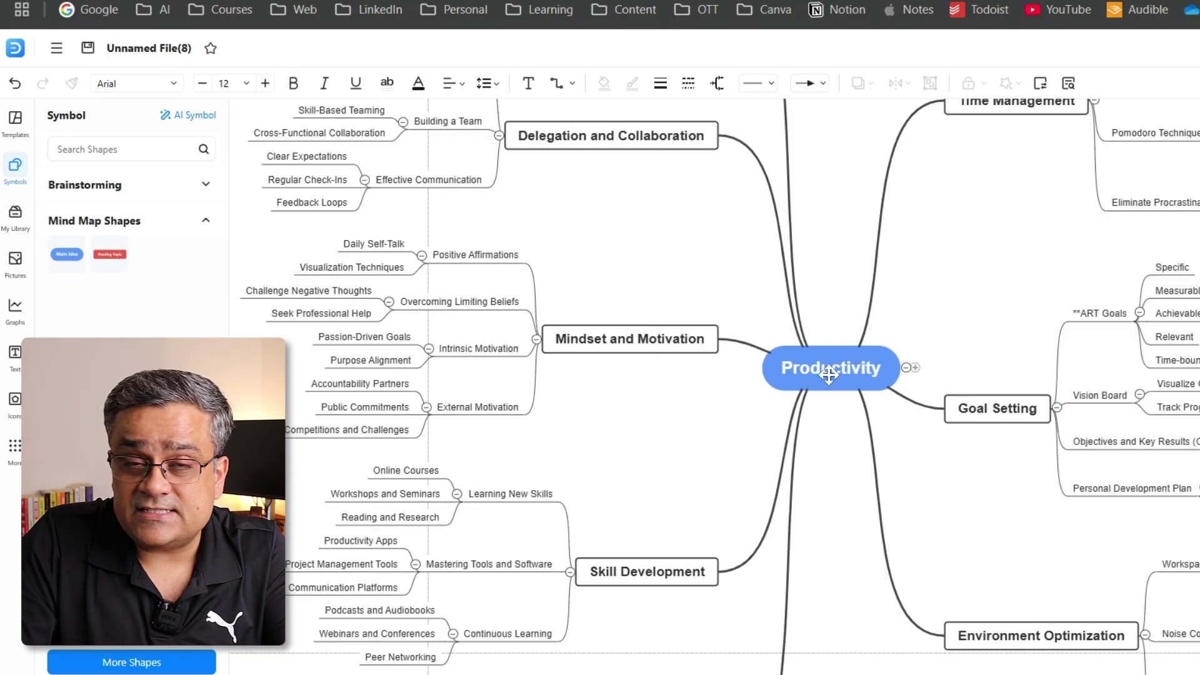
Select and then deselect the Mindset and Motivation topic
{"action": "double_click", "coordinate": [627, 341]}
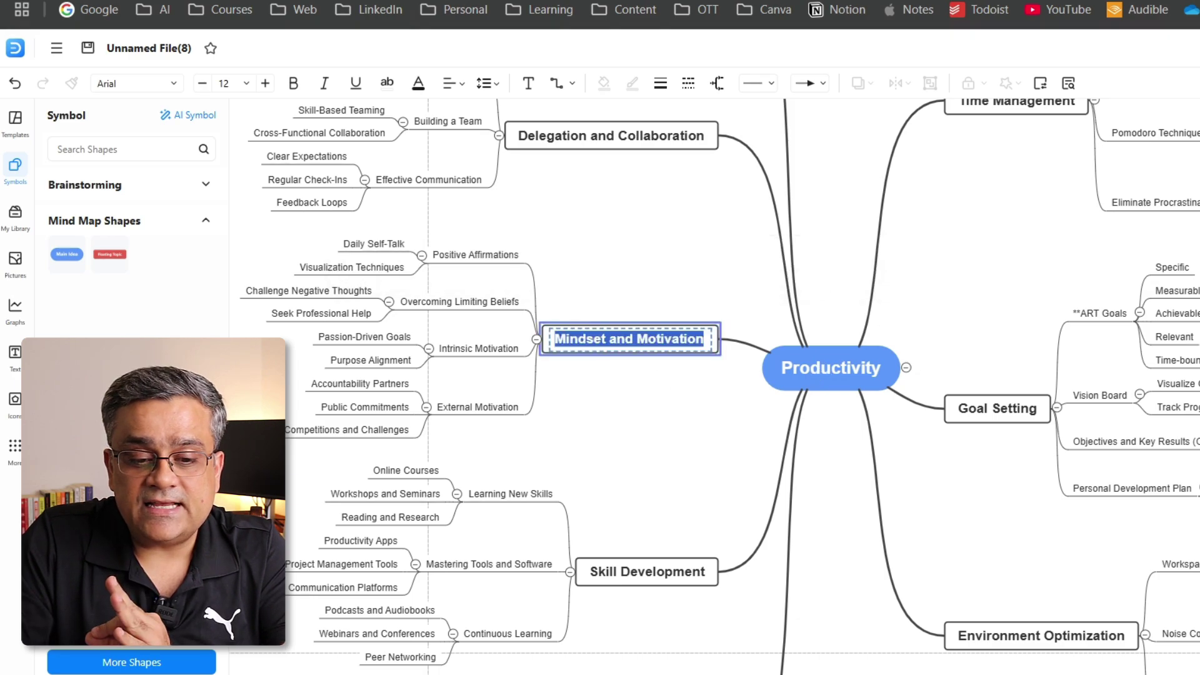
{"action": "left_click", "coordinate": [656, 406]}
{"action": "left_click", "coordinate": [672, 326]}
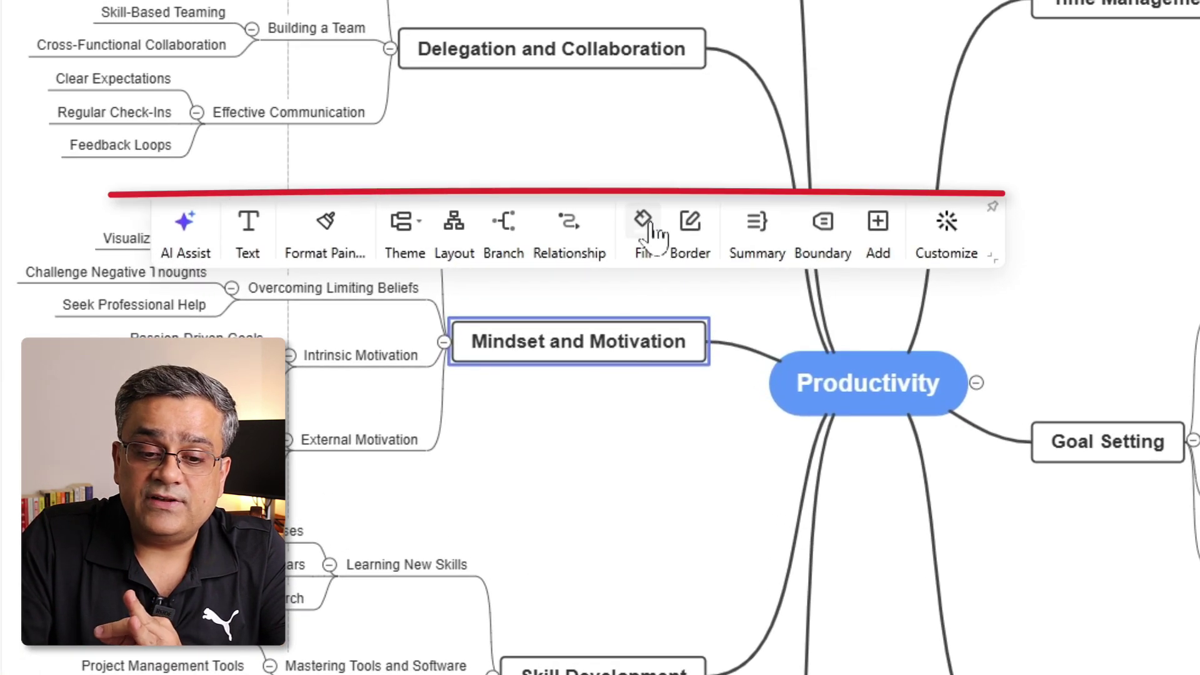
{"action": "left_click", "coordinate": [671, 454]}
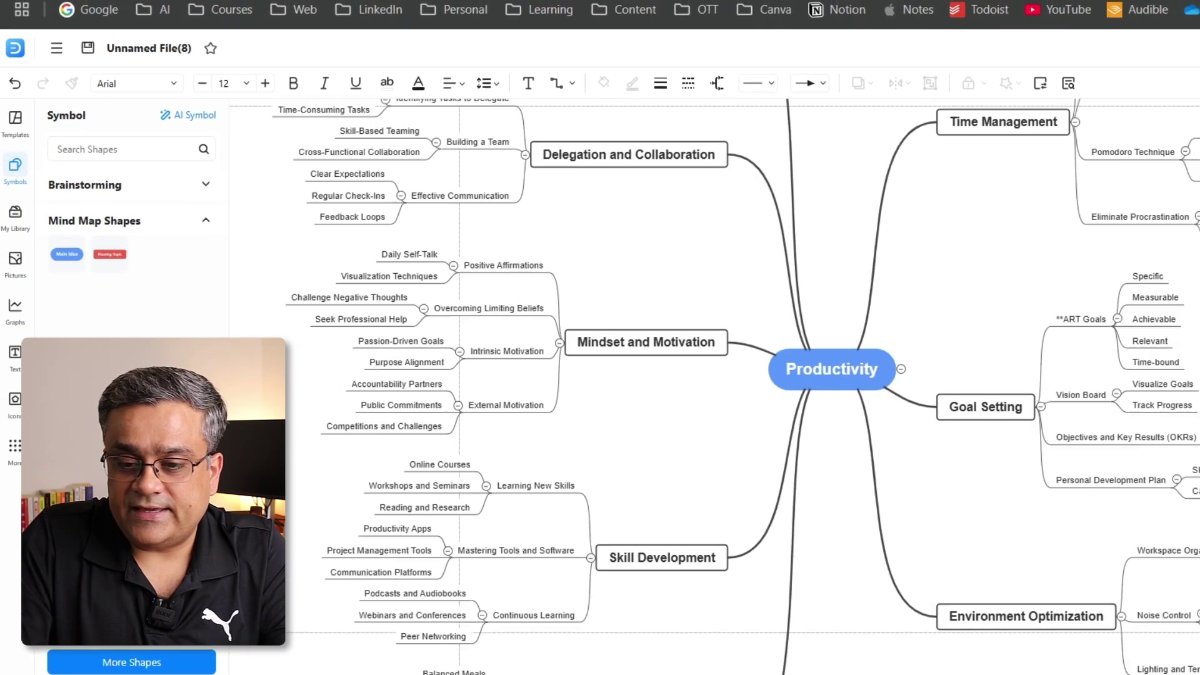
Select all topics, try several theme styles, and apply the light style with a red central topic
{"action": "scroll", "coordinate": [831, 369], "scroll_direction": "down", "scroll_amount": 1}
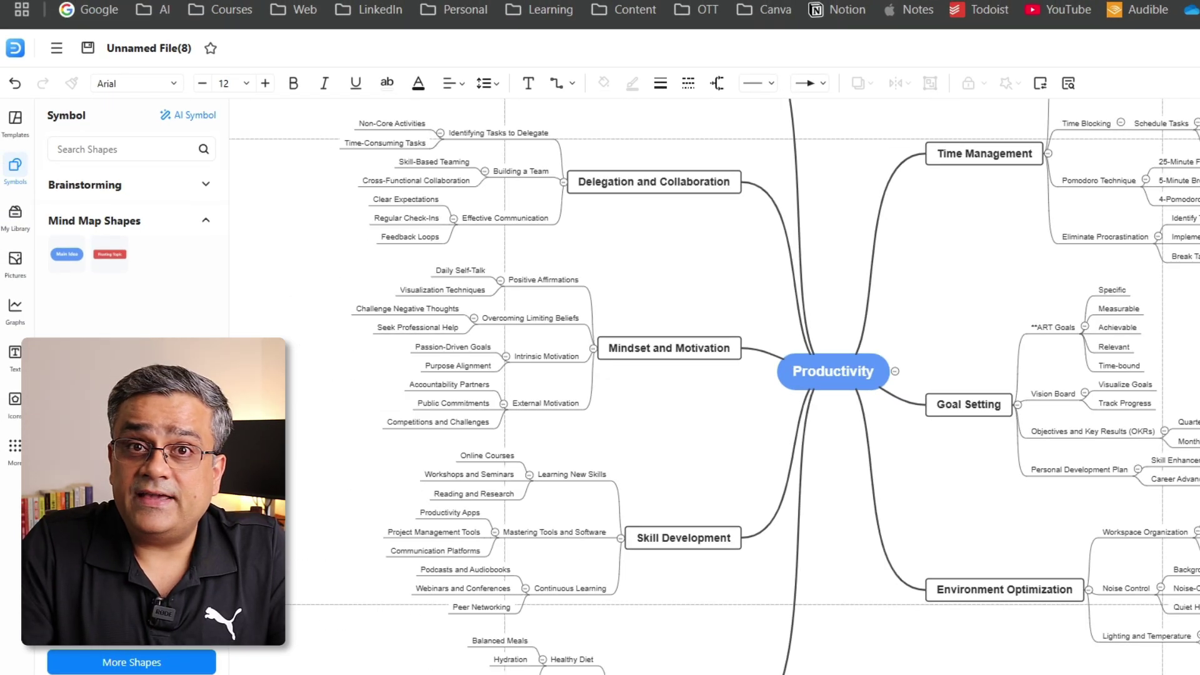
{"action": "key", "text": "ctrl+a"}
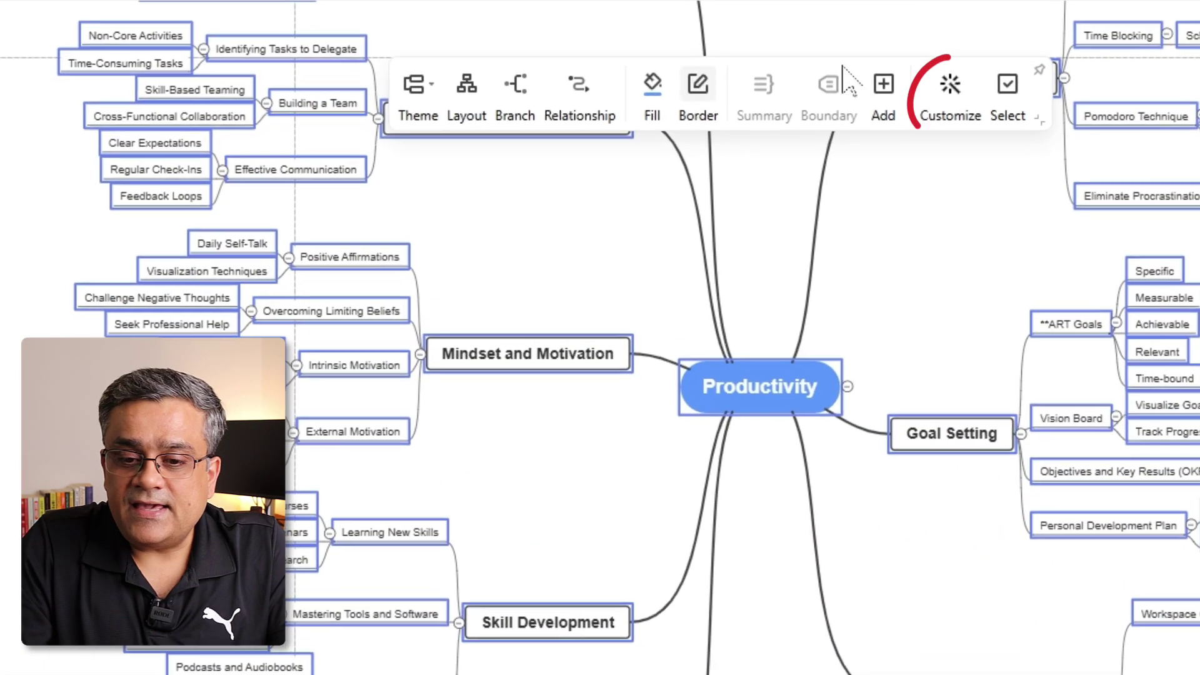
{"action": "left_click", "coordinate": [949, 86]}
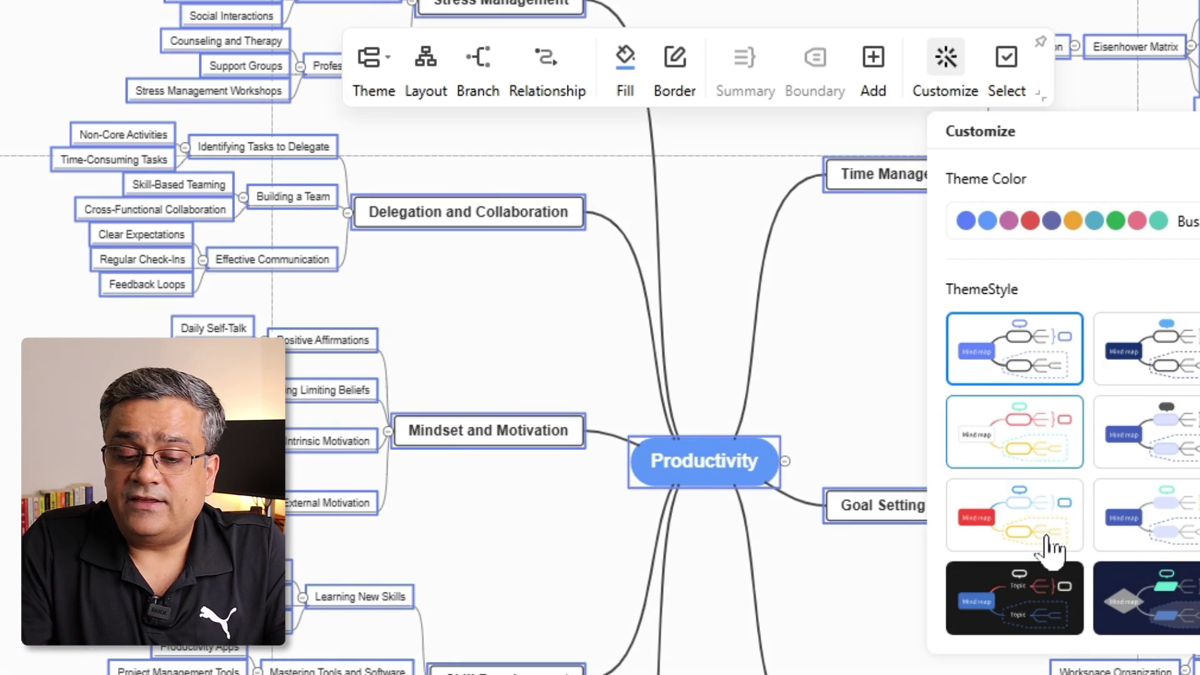
{"action": "left_click", "coordinate": [969, 543]}
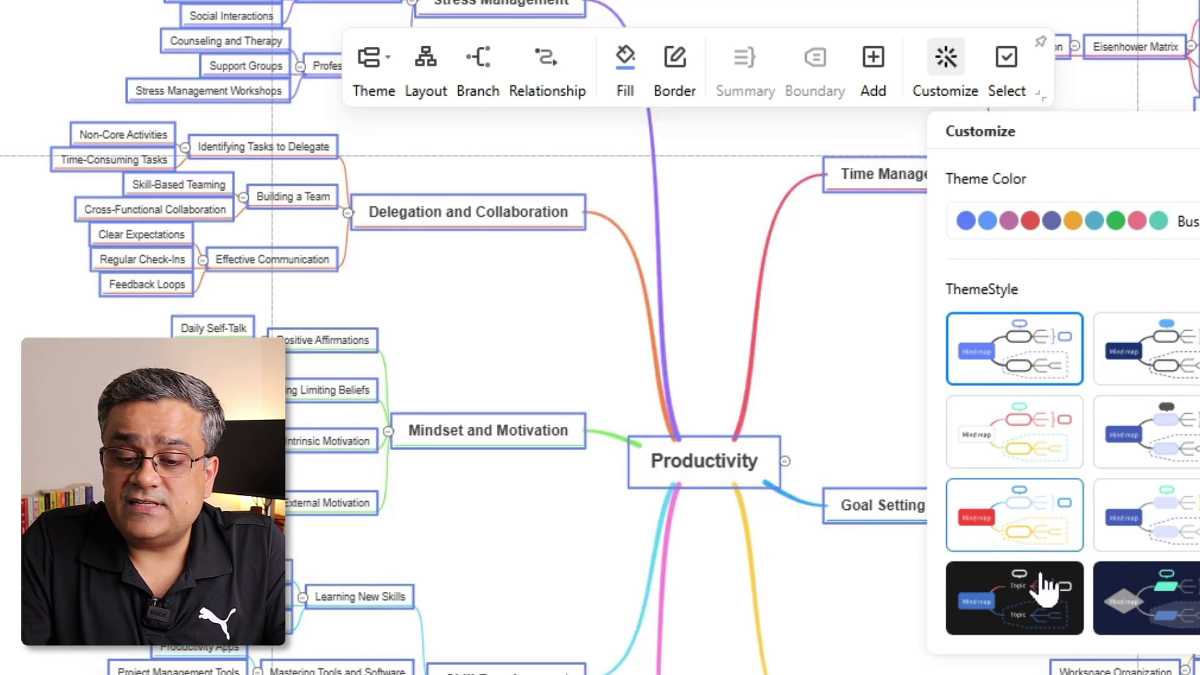
{"action": "left_click", "coordinate": [1043, 590]}
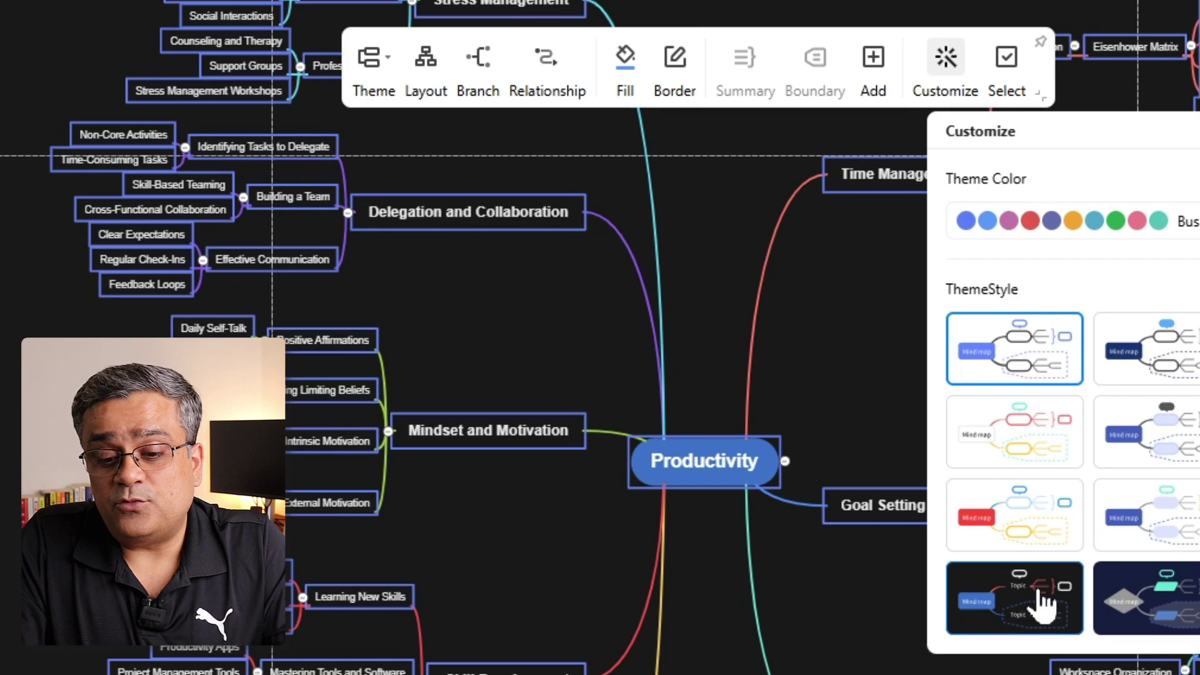
{"action": "left_click", "coordinate": [1041, 531]}
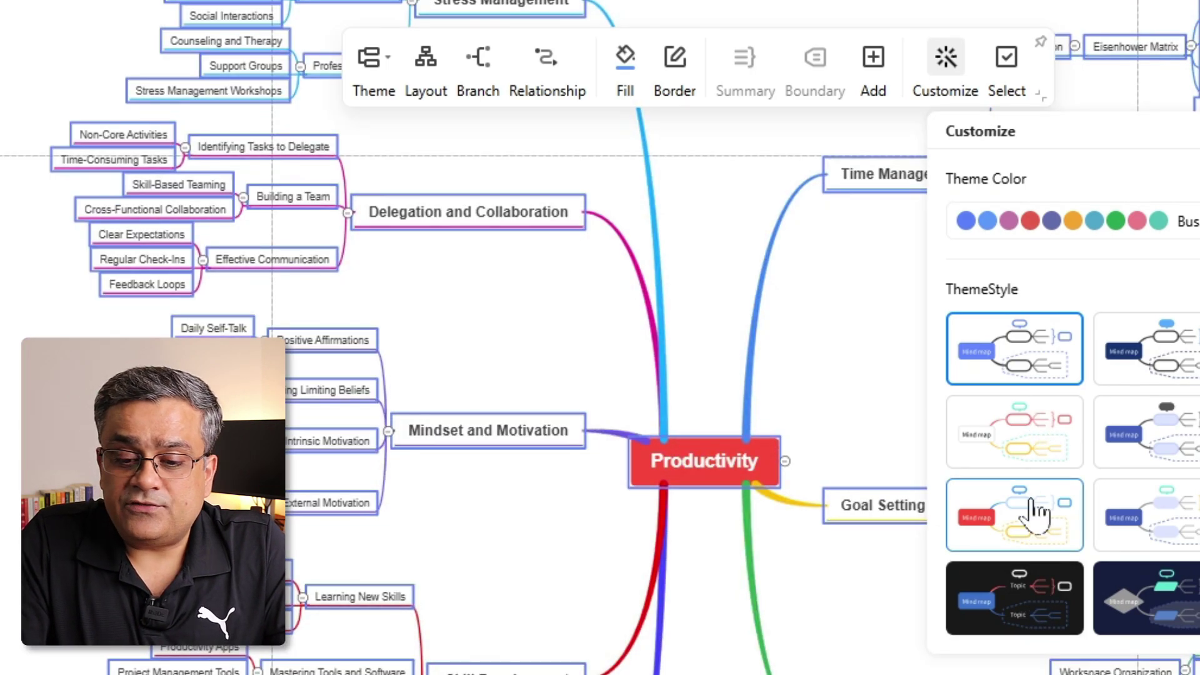
{"action": "left_click", "coordinate": [1034, 513]}
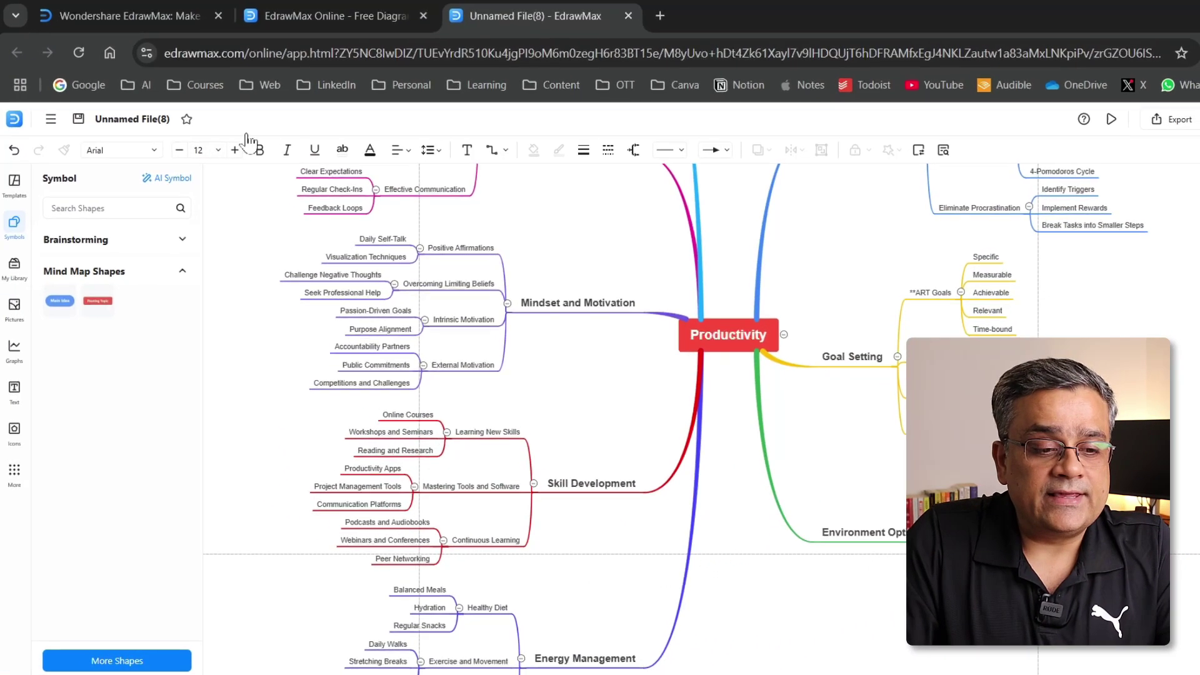
Set the page background to a light cream colour through Page Setup
{"action": "left_click", "coordinate": [51, 119]}
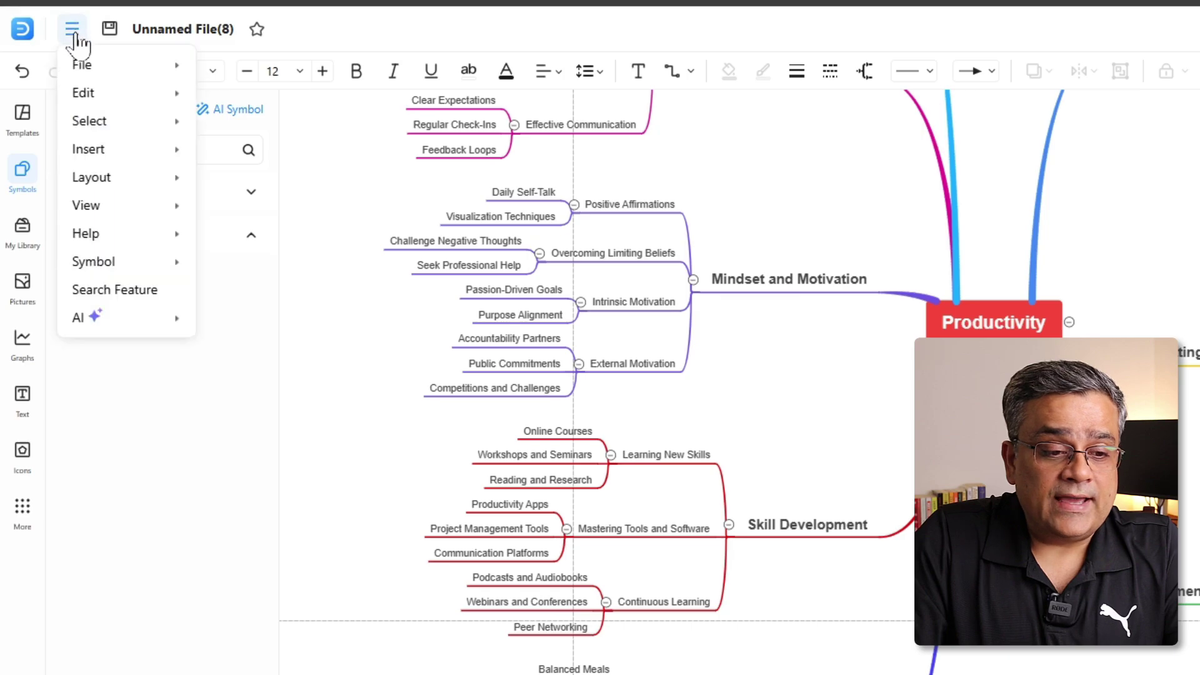
{"action": "mouse_move", "coordinate": [112, 67]}
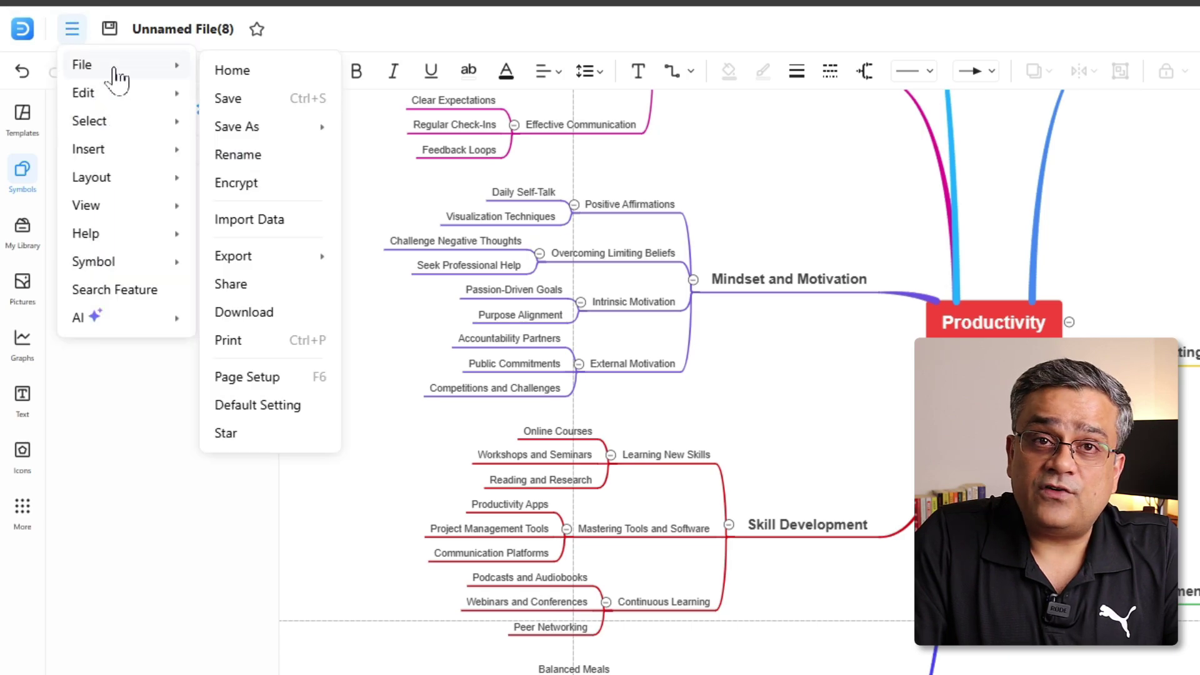
{"action": "left_click", "coordinate": [268, 384]}
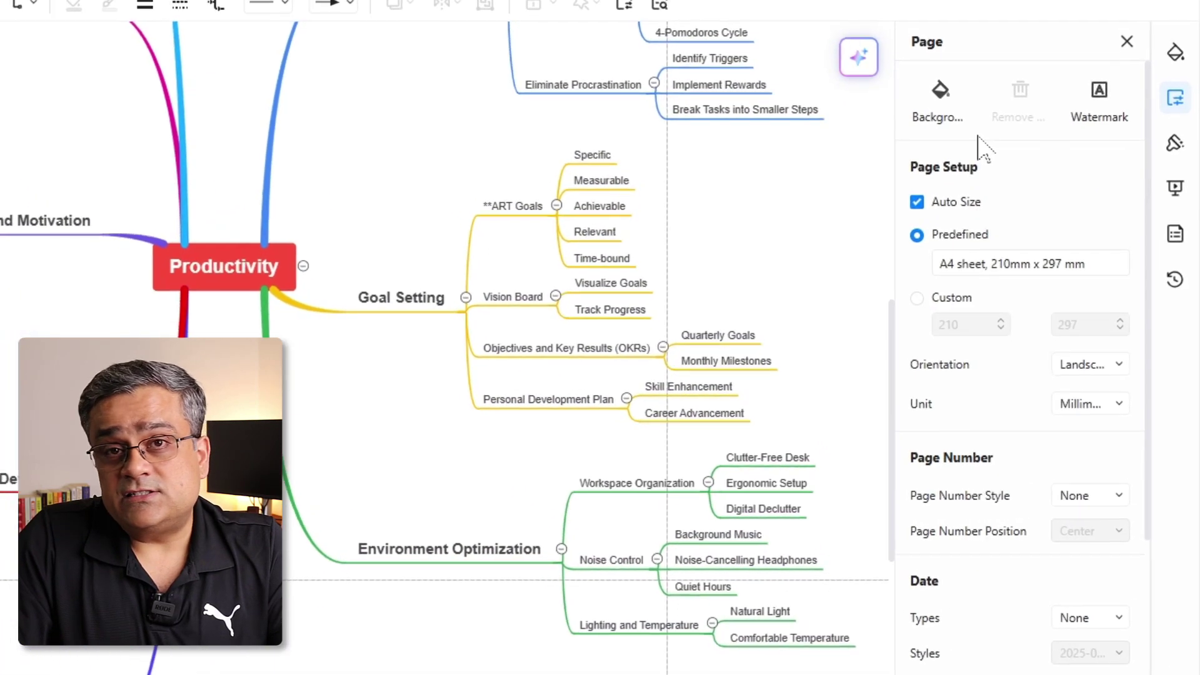
{"action": "left_click", "coordinate": [940, 100]}
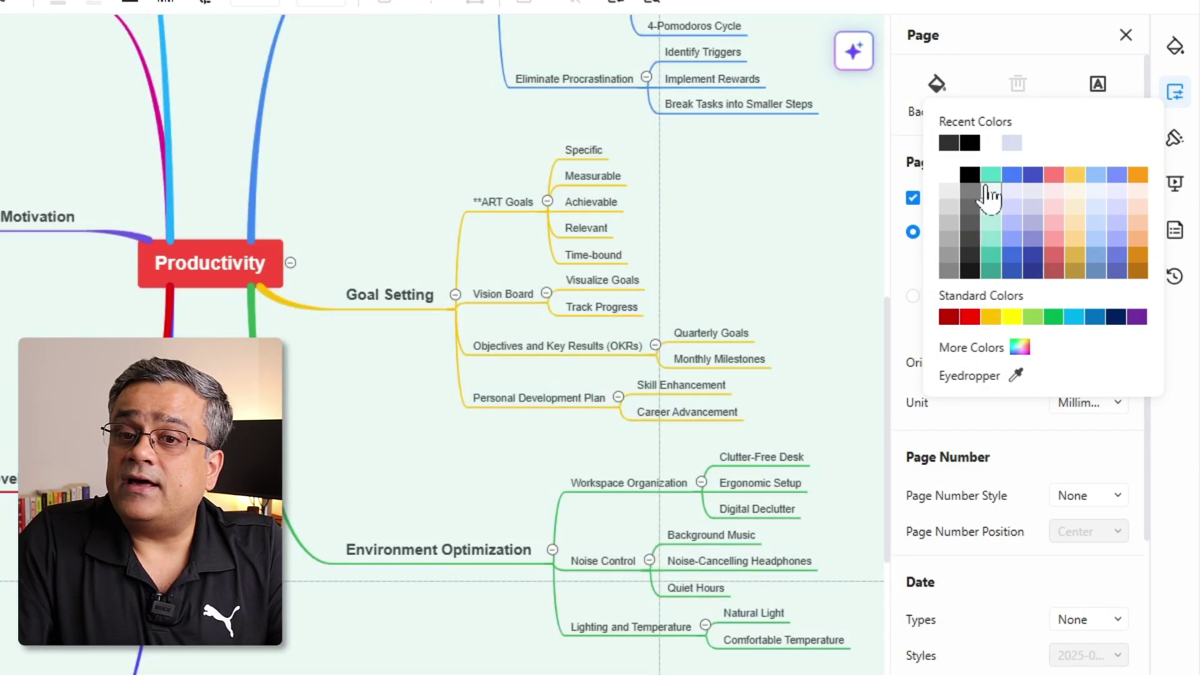
{"action": "left_click", "coordinate": [1076, 200]}
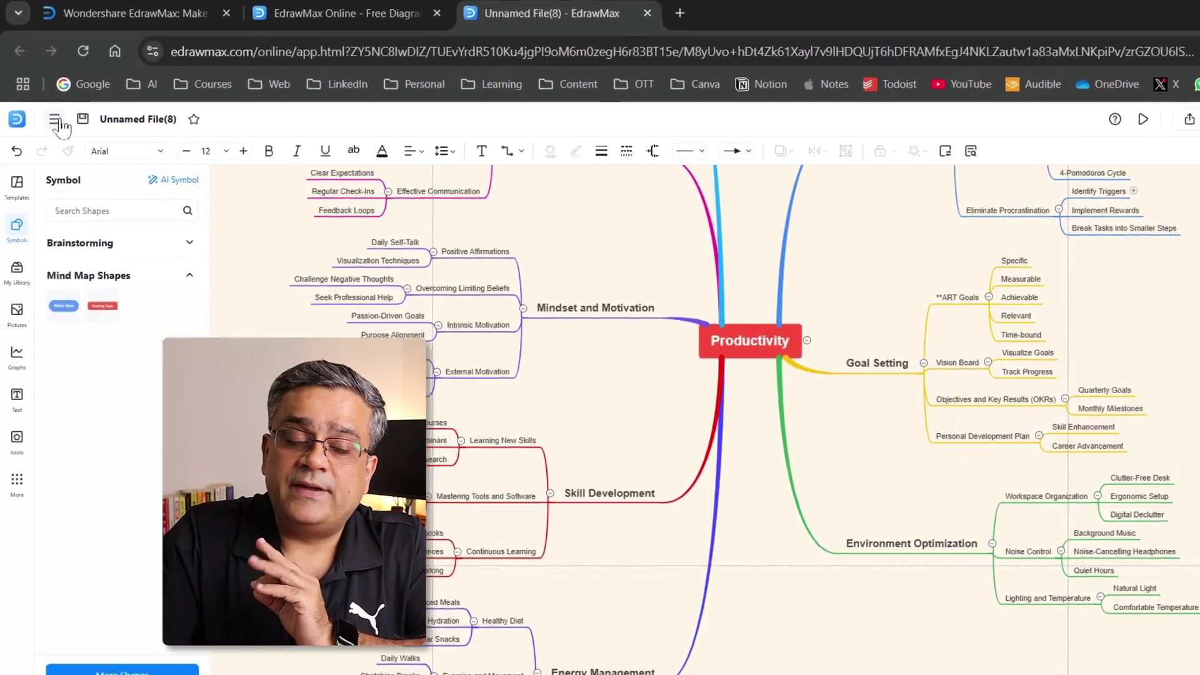
Export the mind map as a PowerPoint .pptx file with no watermarks
{"action": "left_click", "coordinate": [60, 122]}
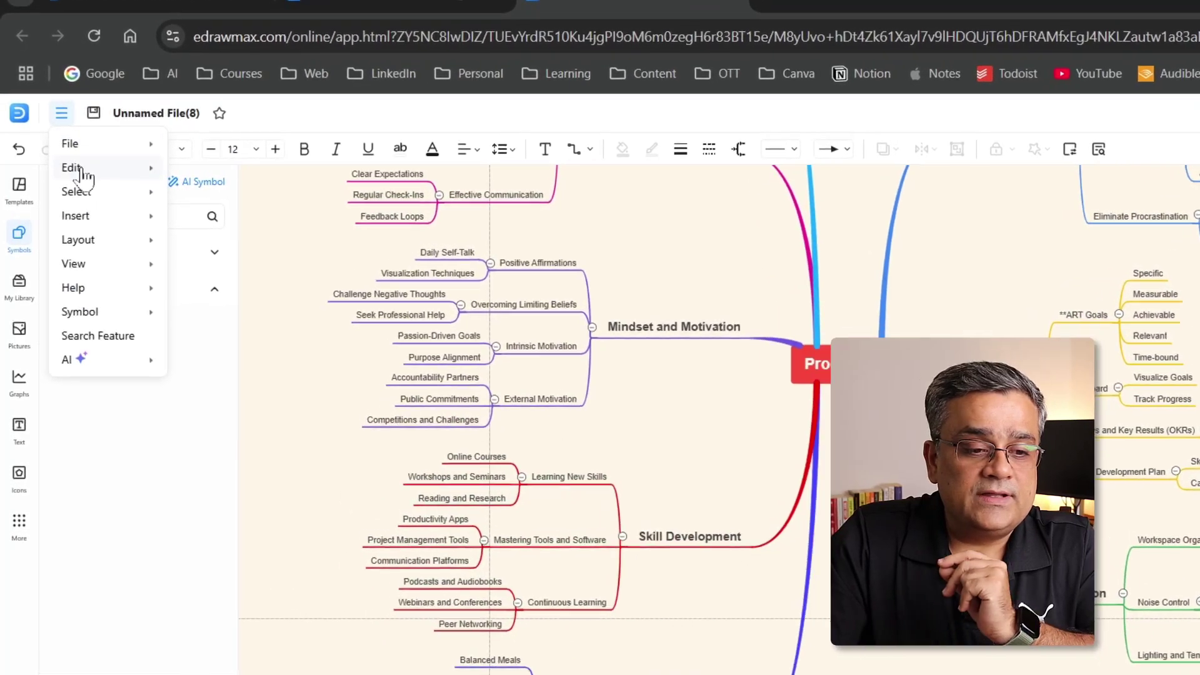
{"action": "mouse_move", "coordinate": [90, 152]}
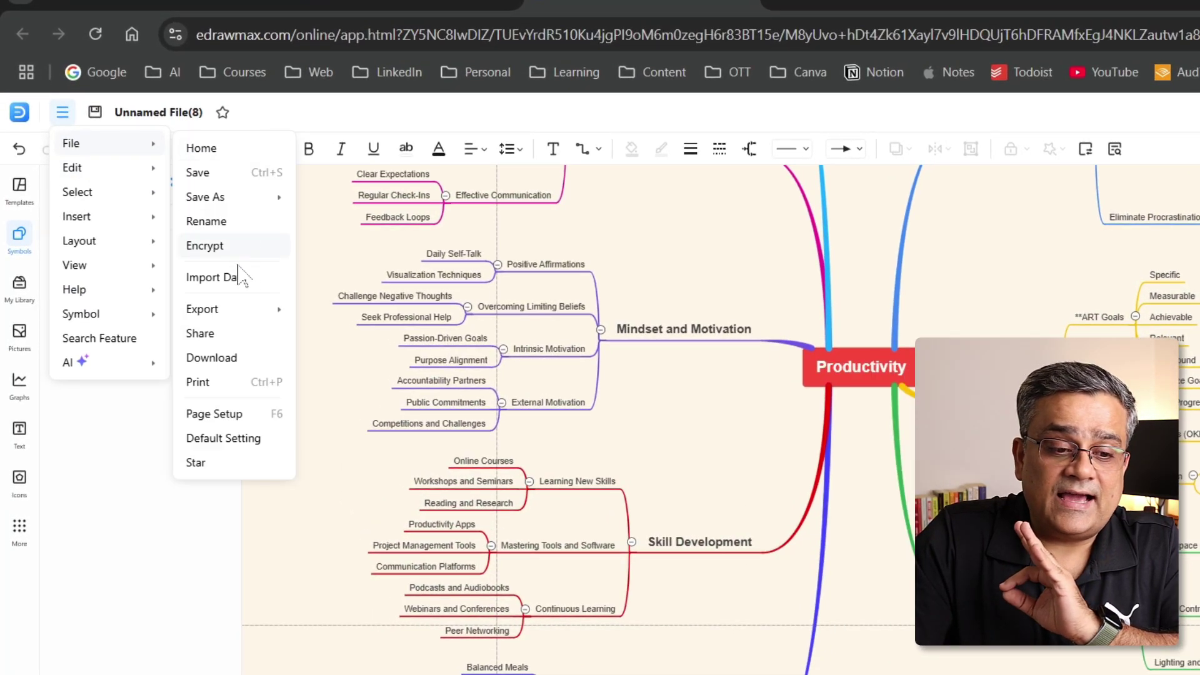
{"action": "mouse_move", "coordinate": [238, 314]}
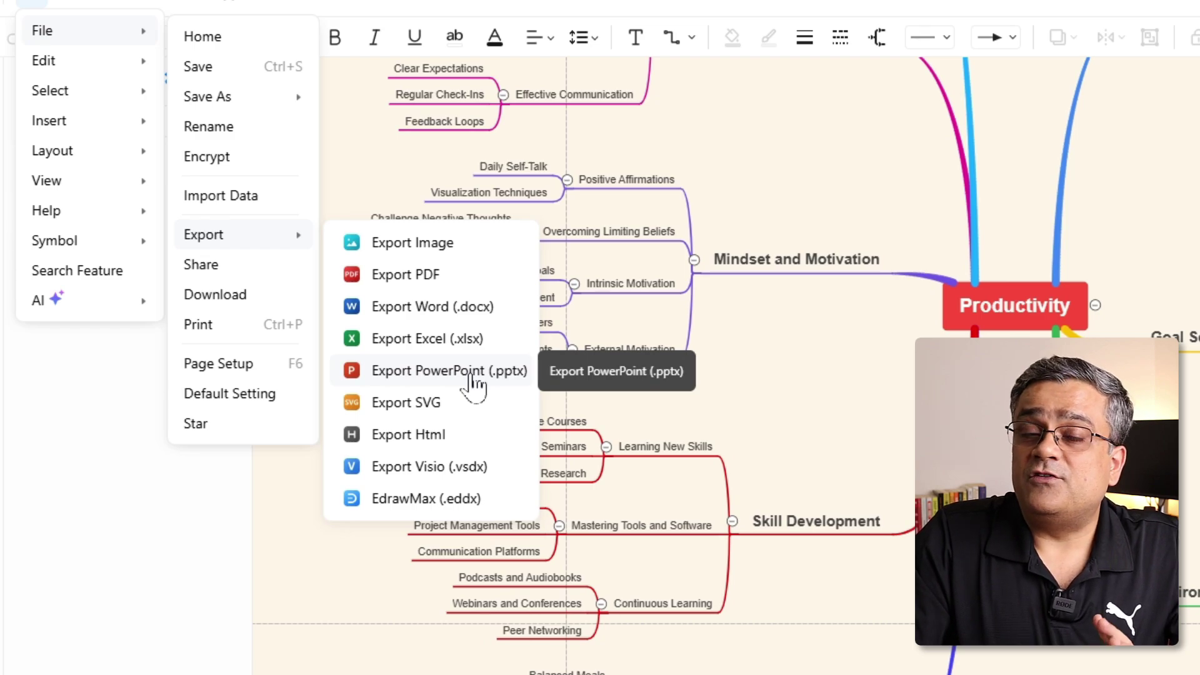
{"action": "left_click", "coordinate": [470, 373]}
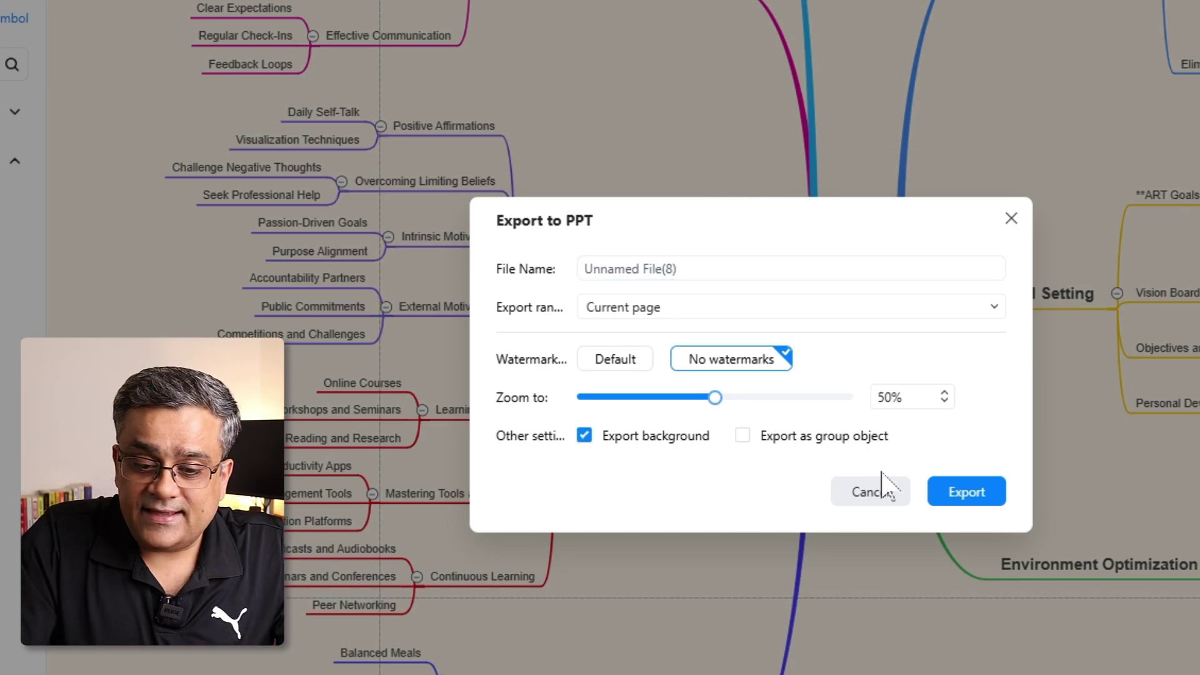
{"action": "left_click", "coordinate": [966, 492]}
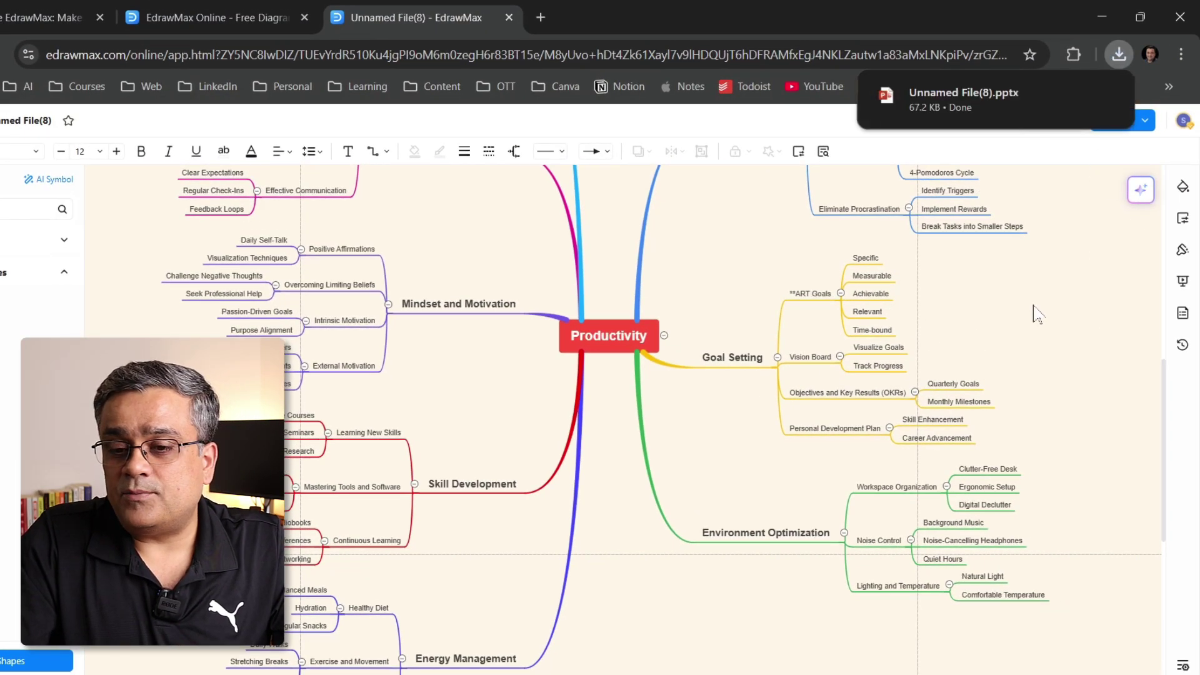
Open the downloaded Unnamed File(8).pptx and enable editing in PowerPoint
{"action": "mouse_move", "coordinate": [959, 116]}
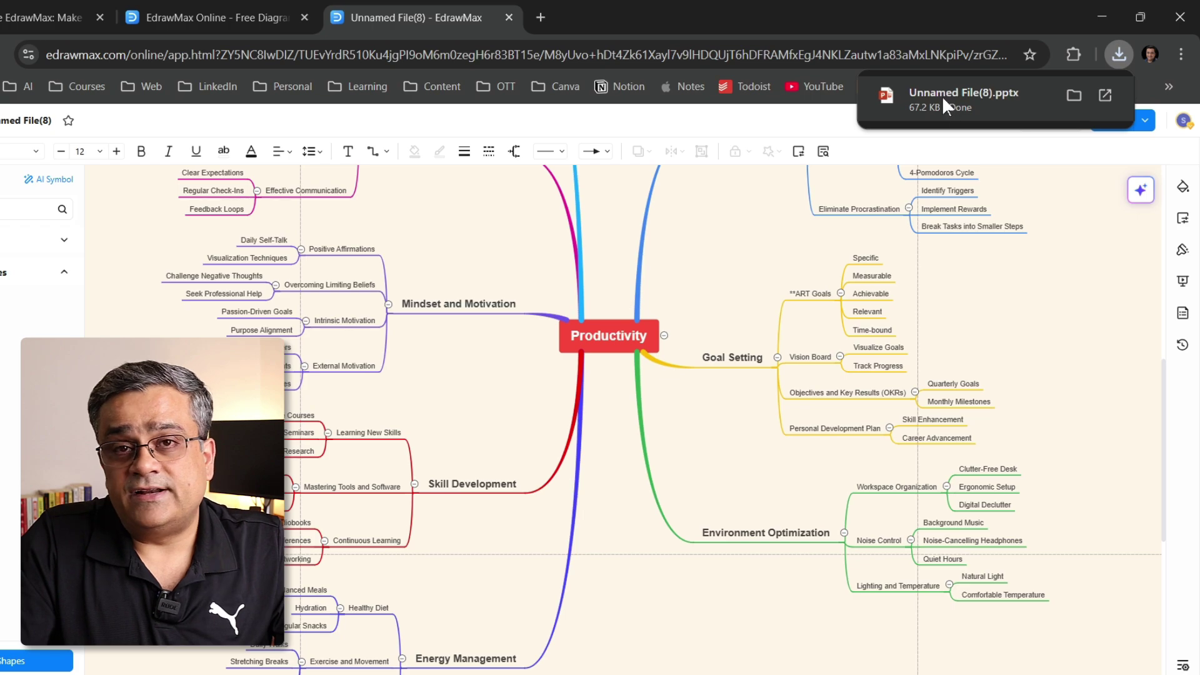
{"action": "left_click", "coordinate": [942, 96]}
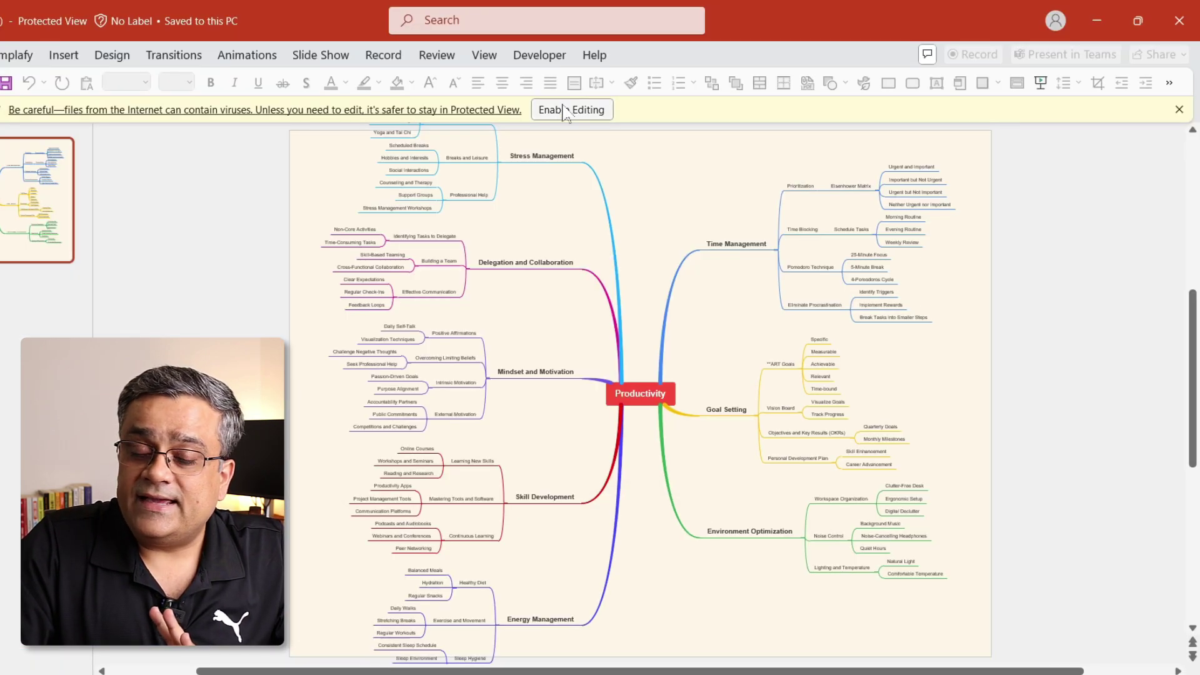
{"action": "left_click", "coordinate": [565, 111]}
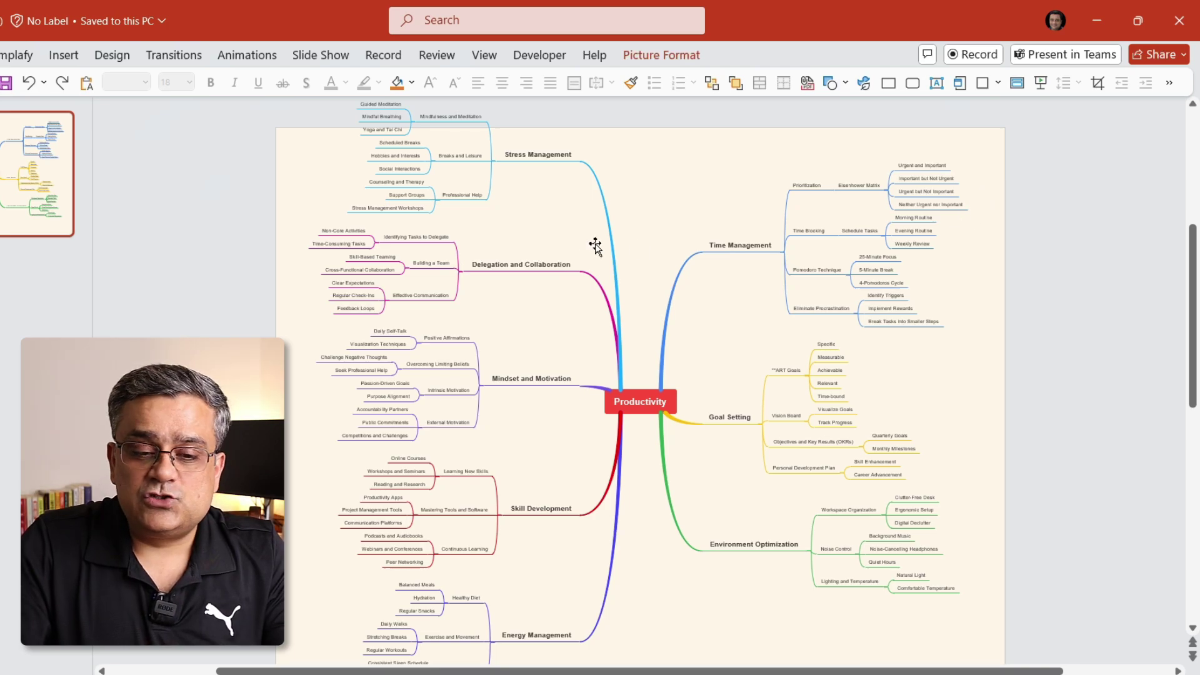
Type test letters into the Productivity label, then undo them to confirm the text is editable
{"action": "scroll", "coordinate": [516, 244], "scroll_direction": "up", "scroll_amount": 5}
{"action": "left_click", "coordinate": [616, 238]}
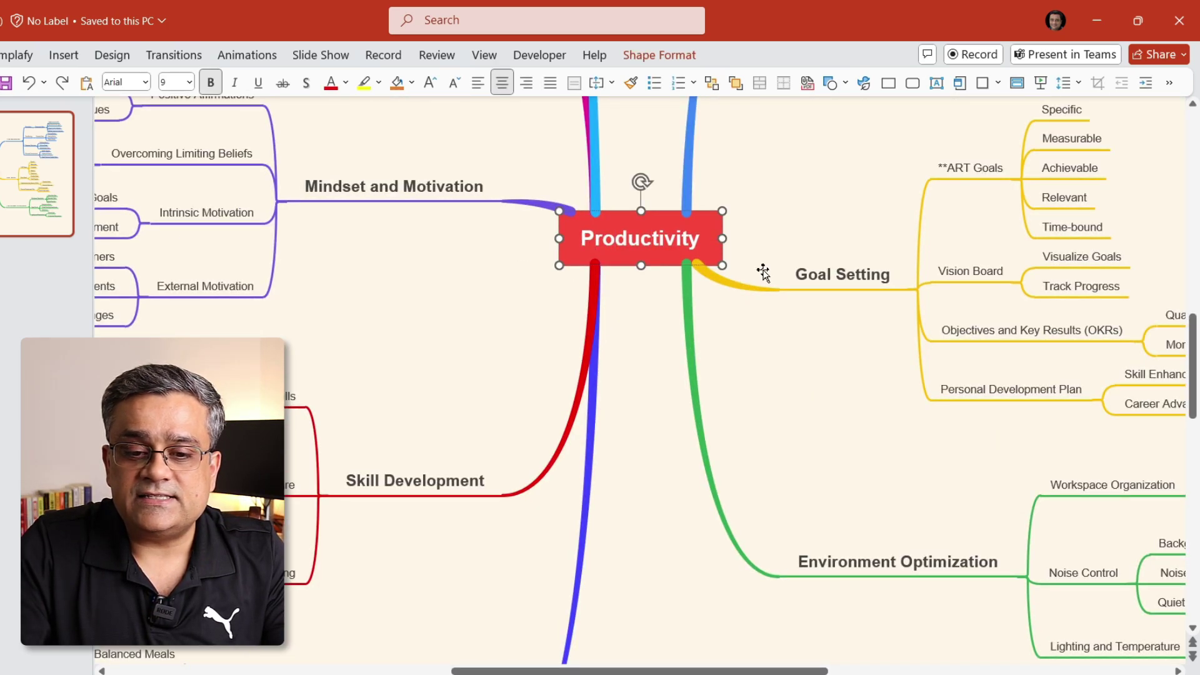
{"action": "type", "text": "sss"}
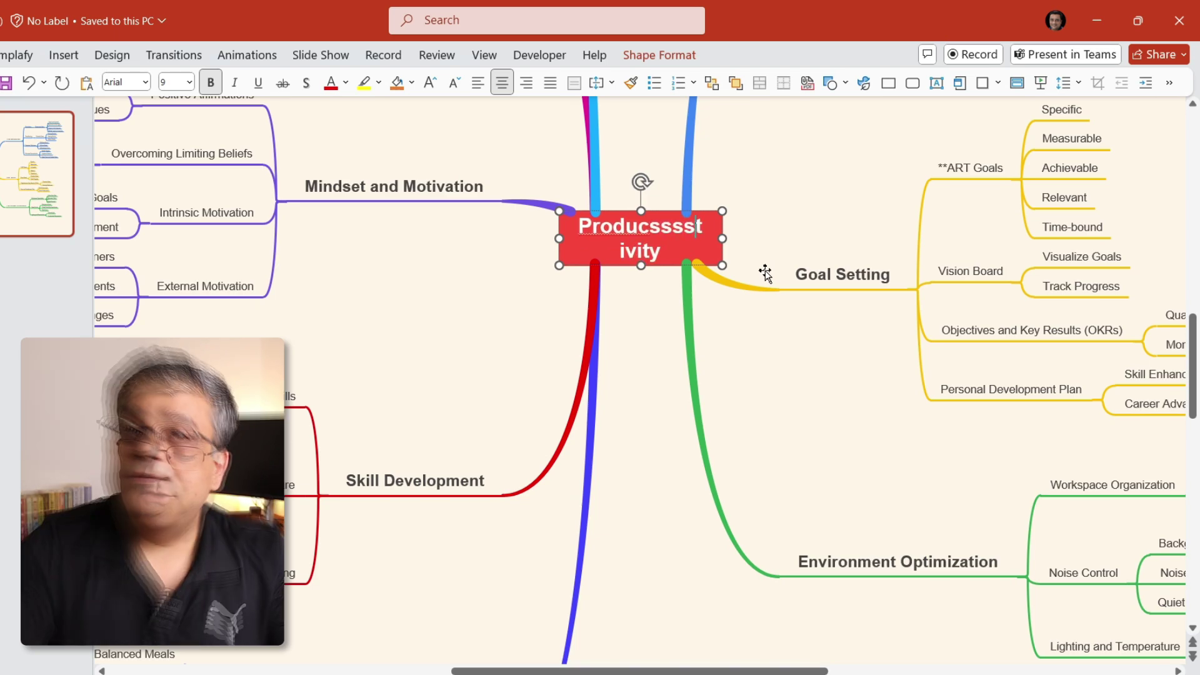
{"action": "key", "text": "ctrl+z"}
Click the mind map picture and the Eisenhower Matrix label to check the other elements
{"action": "scroll", "coordinate": [766, 275], "scroll_direction": "down", "scroll_amount": 4}
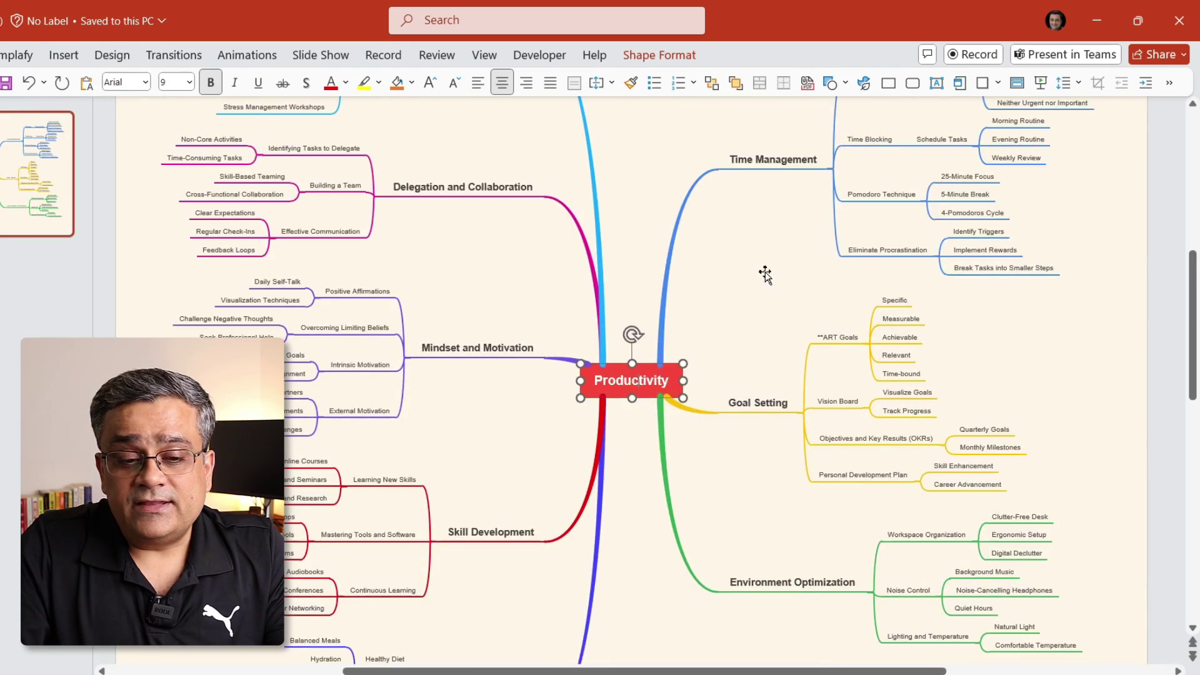
{"action": "left_click", "coordinate": [1022, 229]}
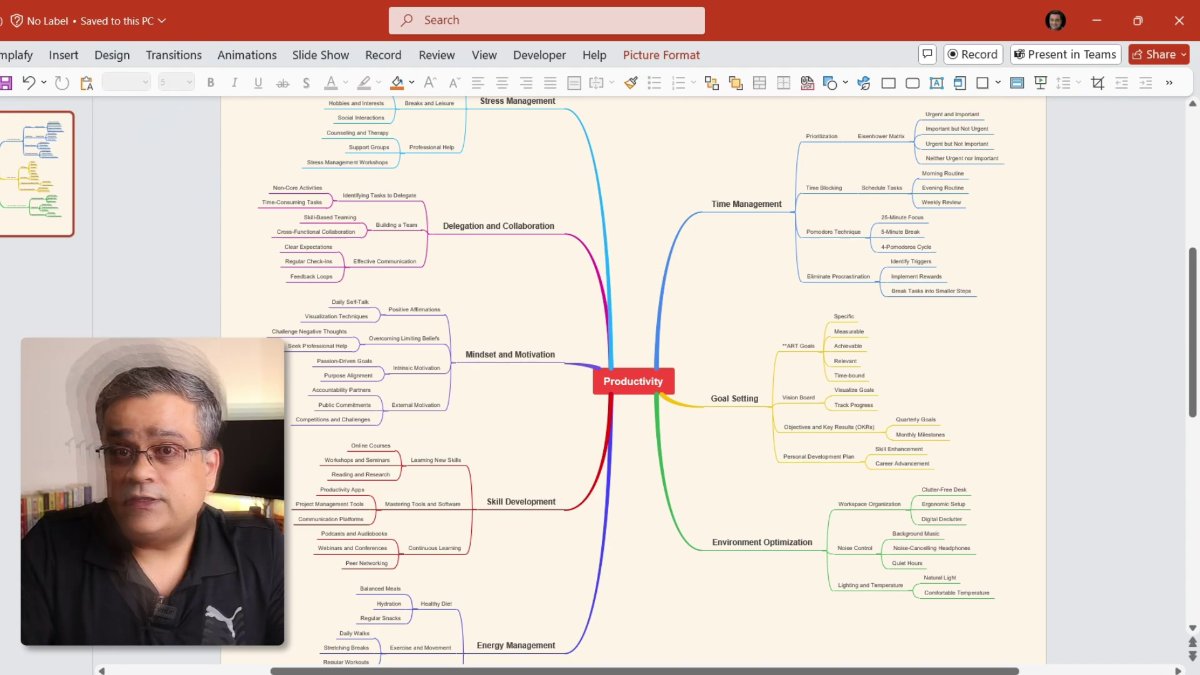
{"action": "left_click", "coordinate": [880, 136]}
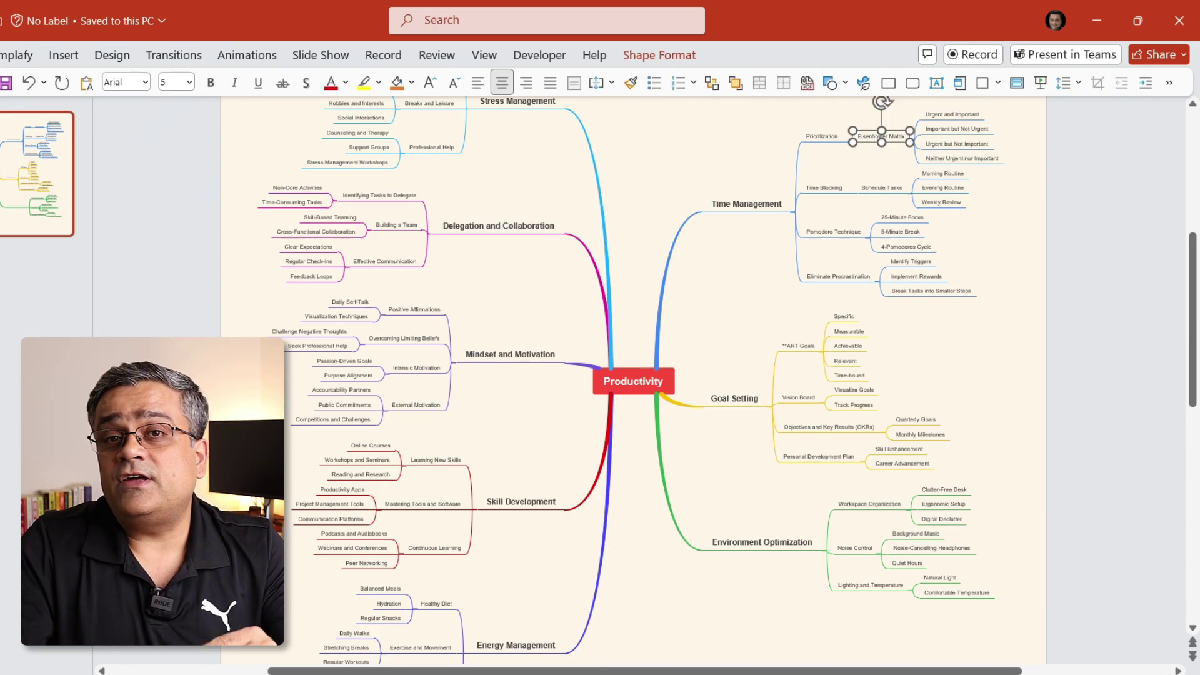
{"action": "left_click", "coordinate": [1112, 219]}
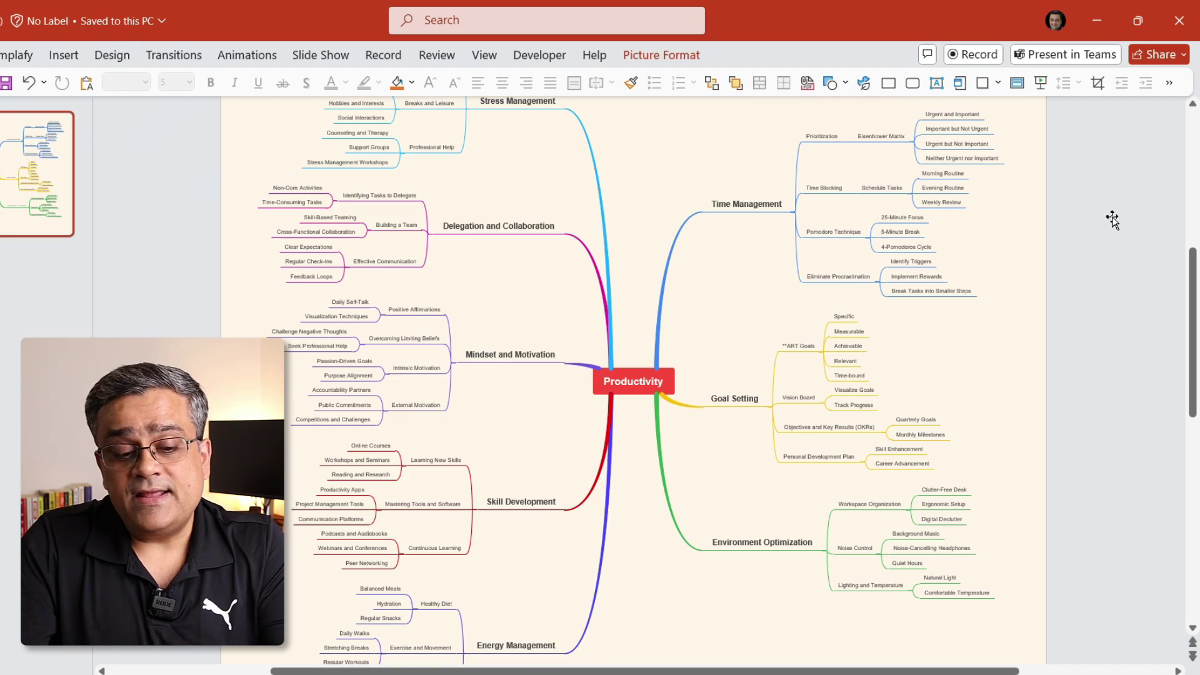
{"action": "scroll", "coordinate": [370, 157], "scroll_direction": "up", "scroll_amount": 2}
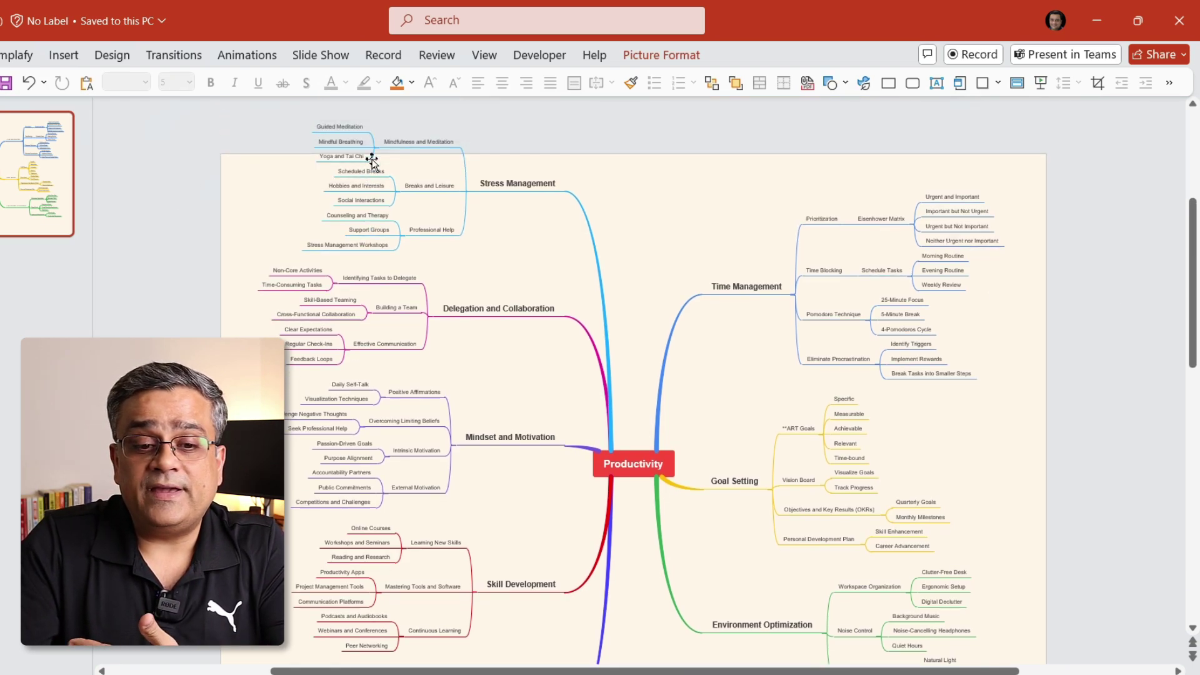
{"action": "scroll", "coordinate": [372, 161], "scroll_direction": "down", "scroll_amount": 4}
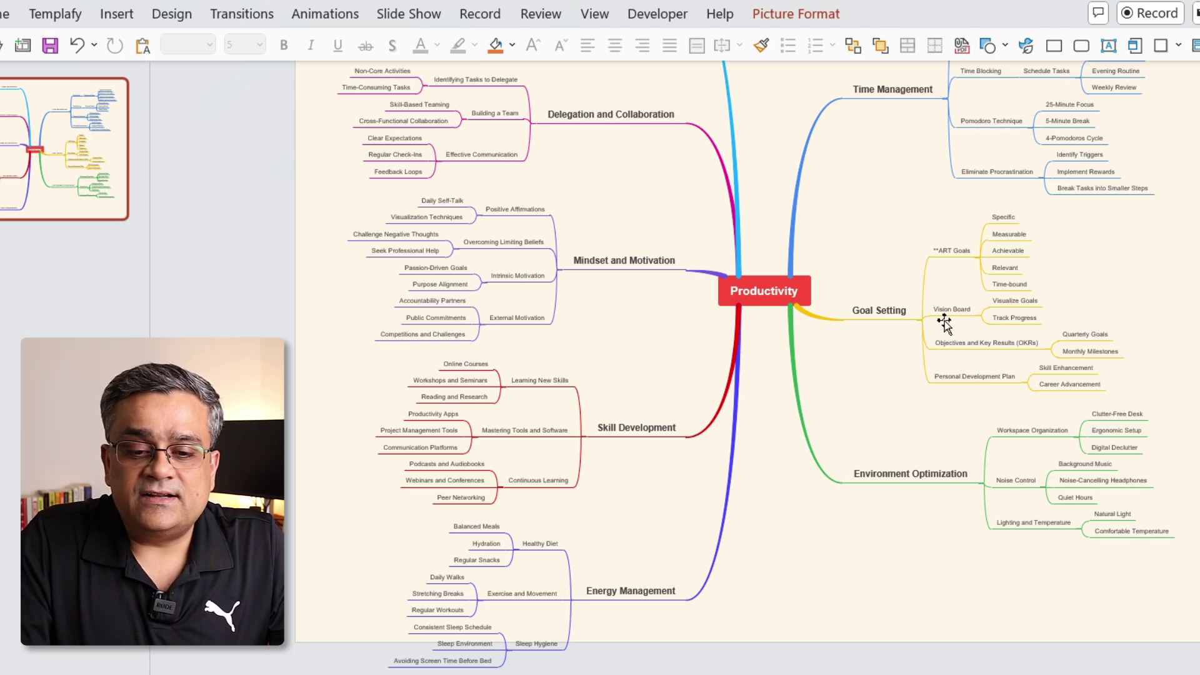
{"action": "scroll", "coordinate": [989, 340], "scroll_direction": "up", "scroll_amount": 2, "text": "ctrl"}
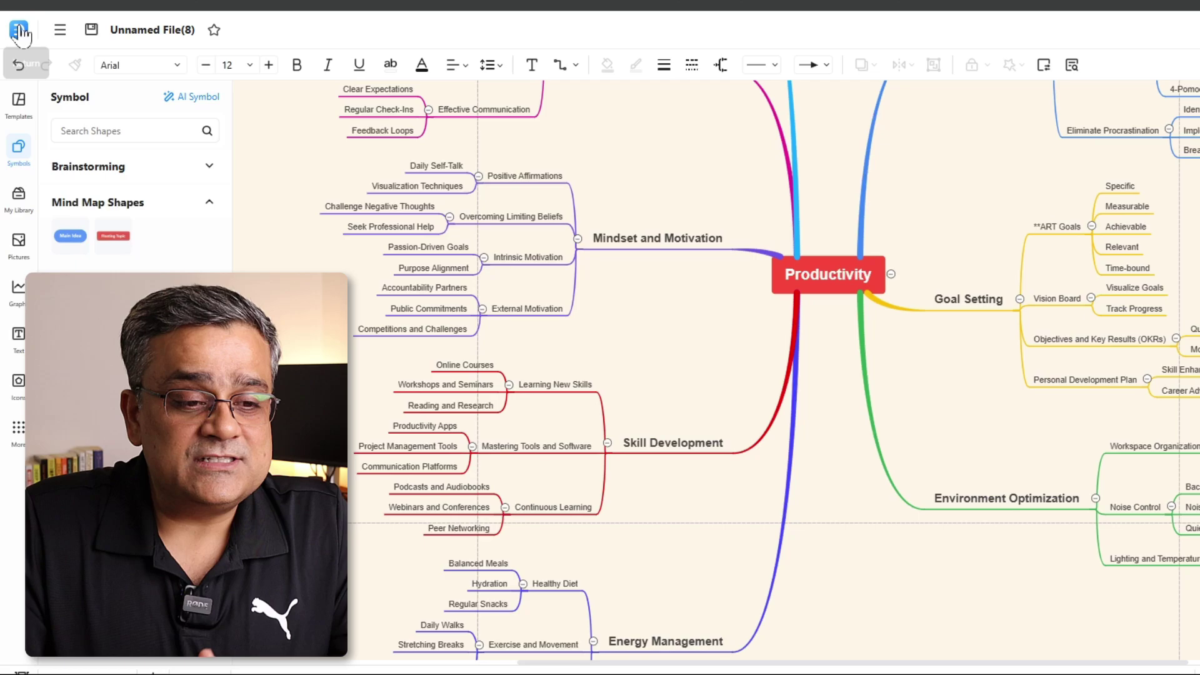
Go back to the EdrawMax home page and start a new AI Flowchart
{"action": "left_click", "coordinate": [19, 29]}
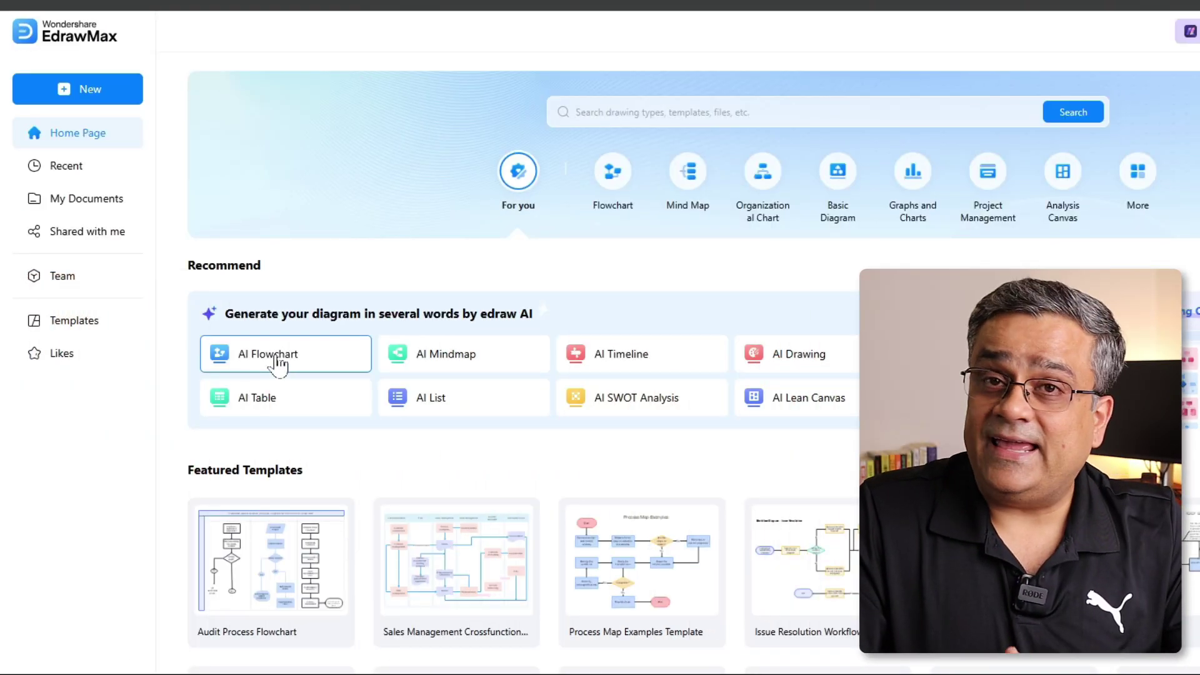
{"action": "left_click", "coordinate": [275, 358]}
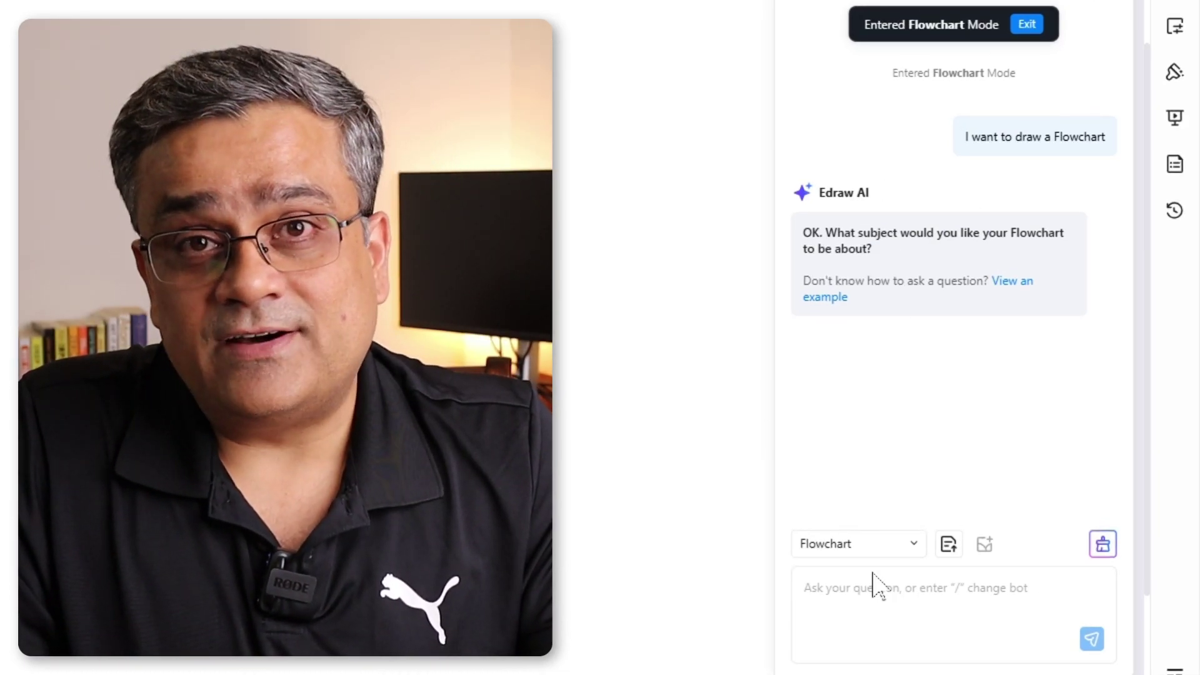
Paste the small-organization AWS IT infrastructure flowchart prompt into Edraw AI and send it
{"action": "left_click", "coordinate": [837, 653]}
{"action": "type", "text": "Create a flowchart depicting the IT infrastructure setup of a small organization using AWS"}
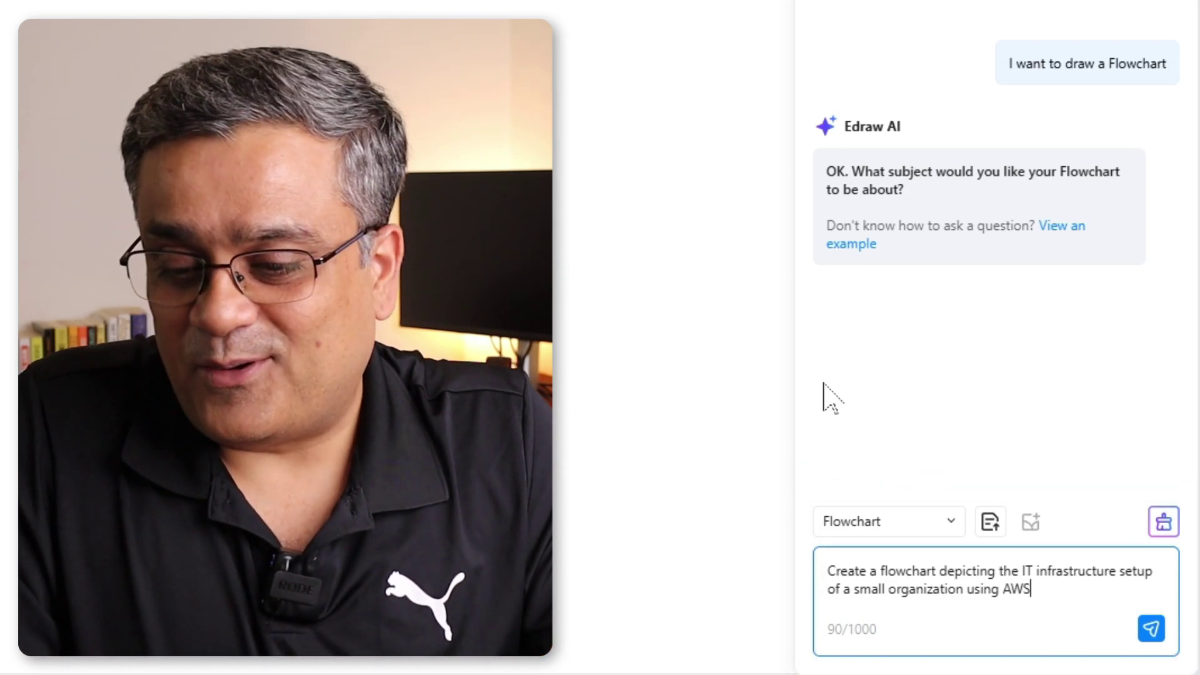
{"action": "left_click", "coordinate": [1150, 628]}
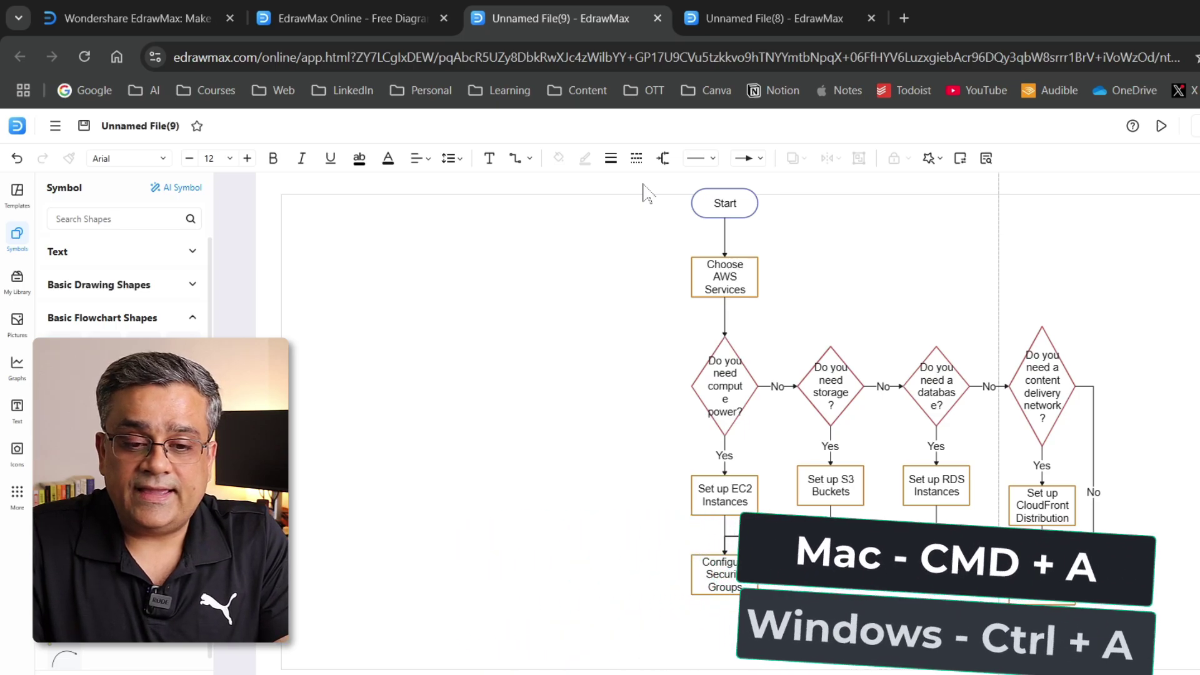
Select every shape and enable Flow Animation on the AWS flowchart's connectors
{"action": "key", "text": "ctrl+a"}
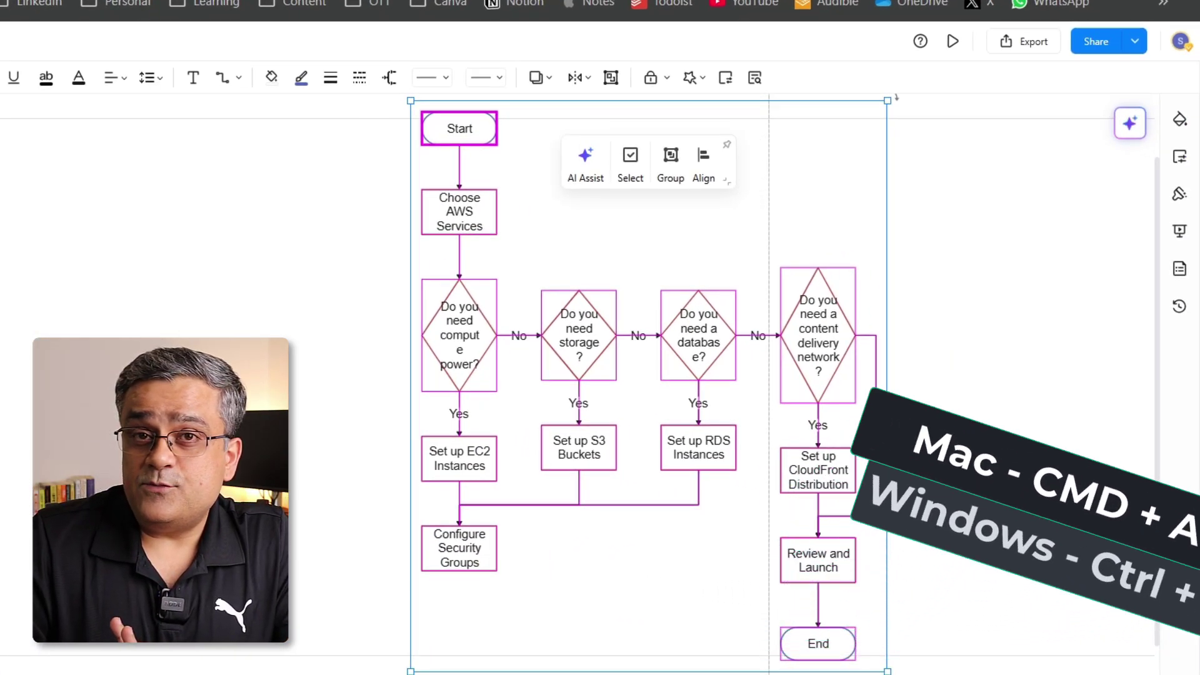
{"action": "left_click", "coordinate": [1180, 120]}
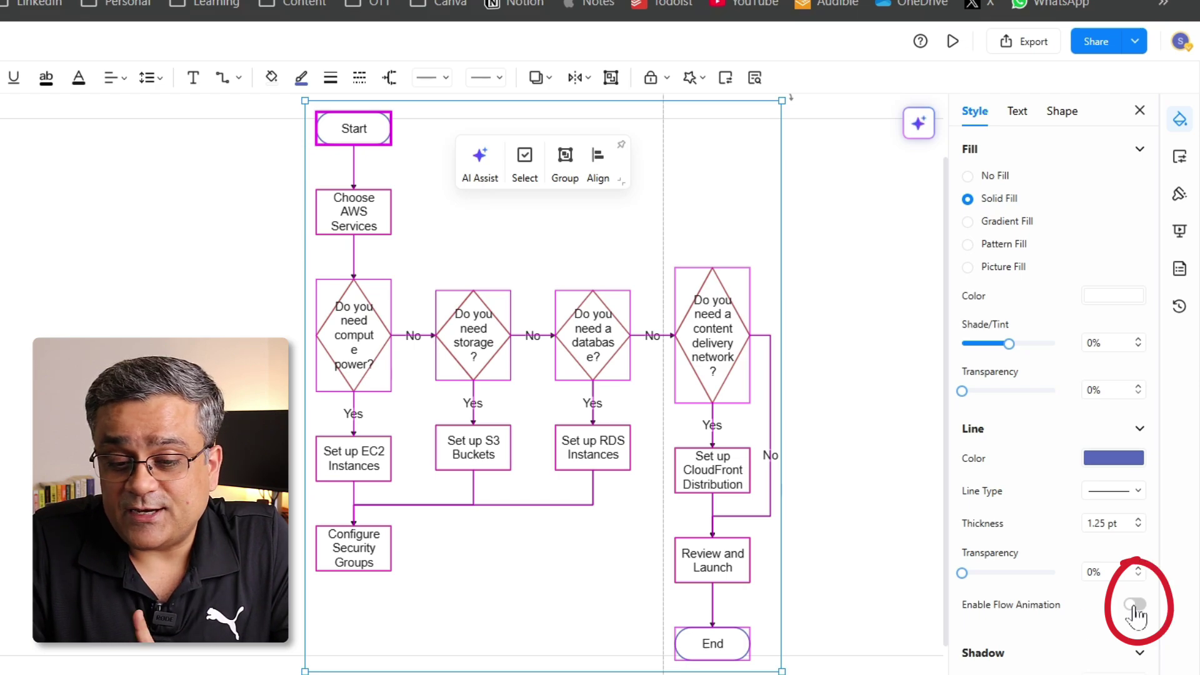
{"action": "left_click", "coordinate": [1134, 605]}
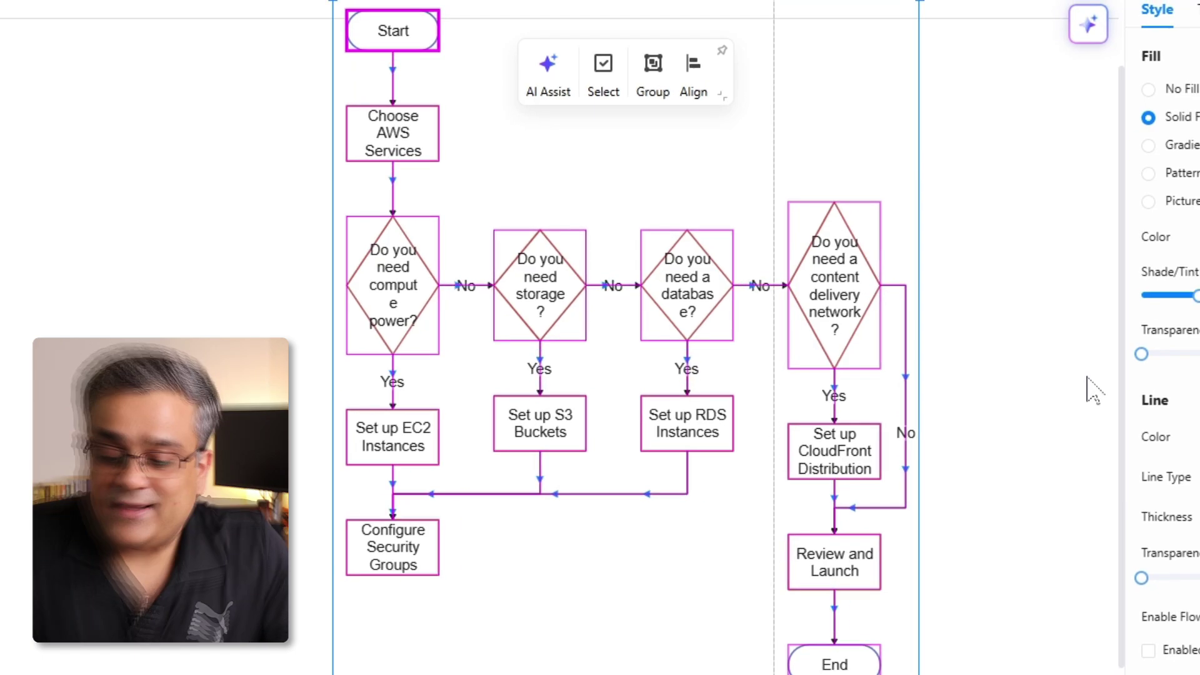
Change the line thickness of all selected shapes from 1.25 pt to 4 pt
{"action": "scroll", "coordinate": [1093, 400], "scroll_direction": "down", "scroll_amount": 4}
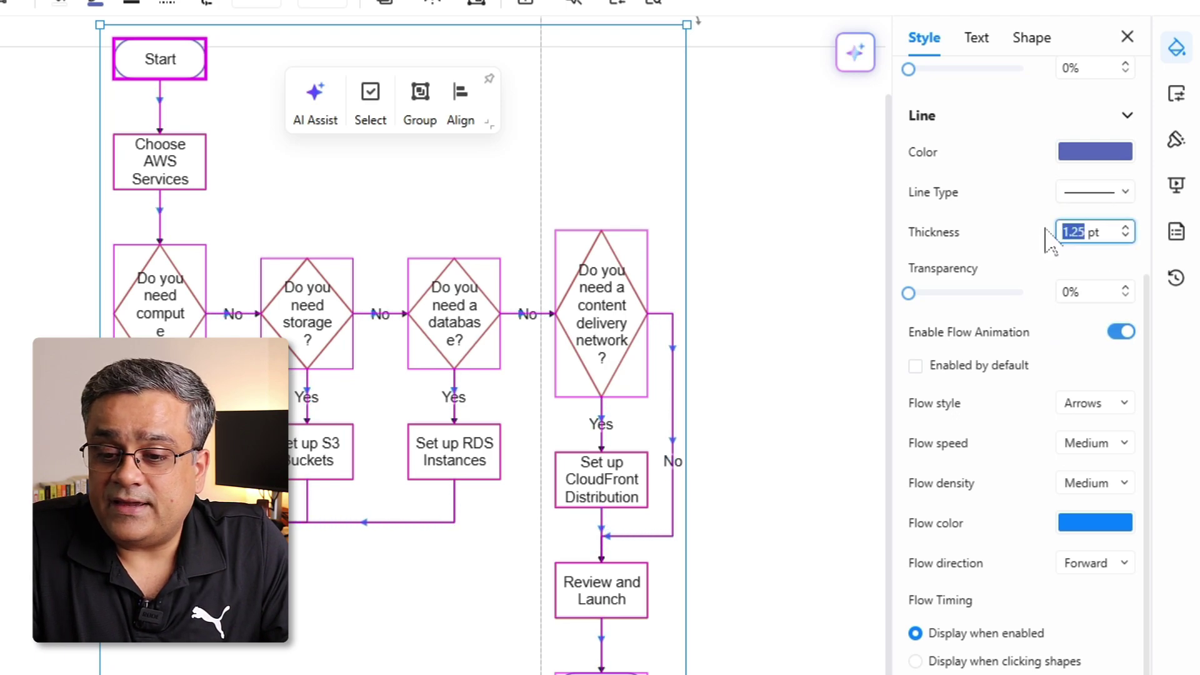
{"action": "type", "text": "4"}
{"action": "key", "text": "Return"}
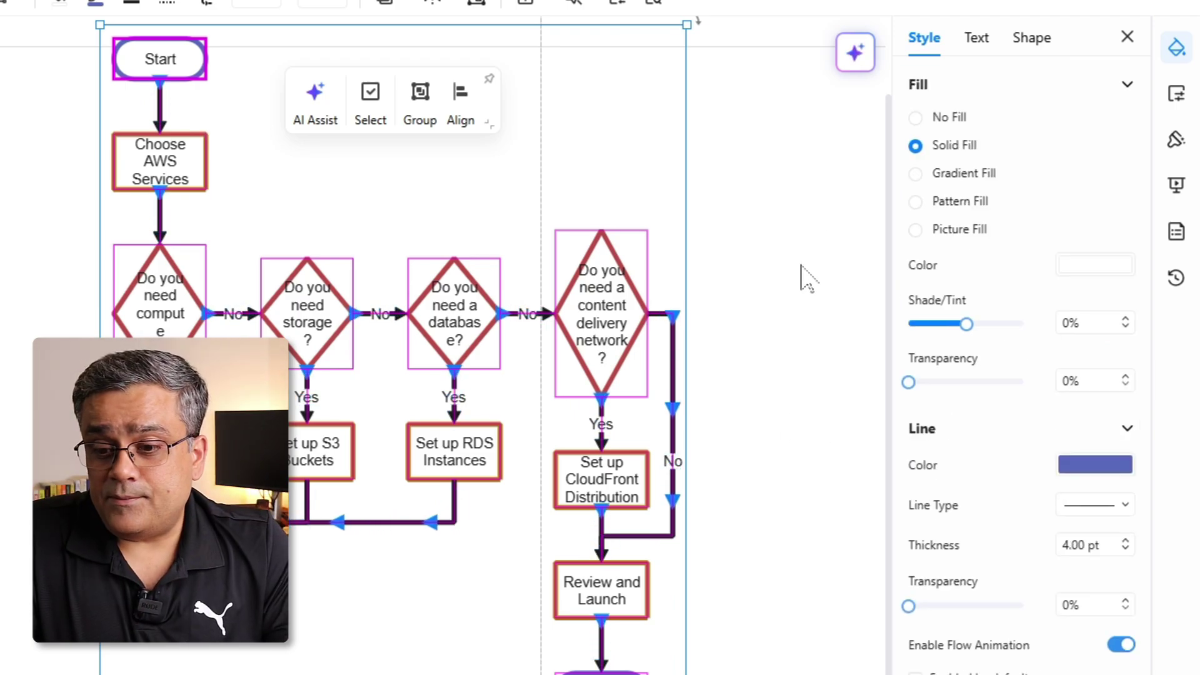
Preview several dark themes, apply Table Dark with purple connectors, then deselect the flowchart
{"action": "left_click", "coordinate": [1175, 141]}
{"action": "left_click", "coordinate": [960, 590]}
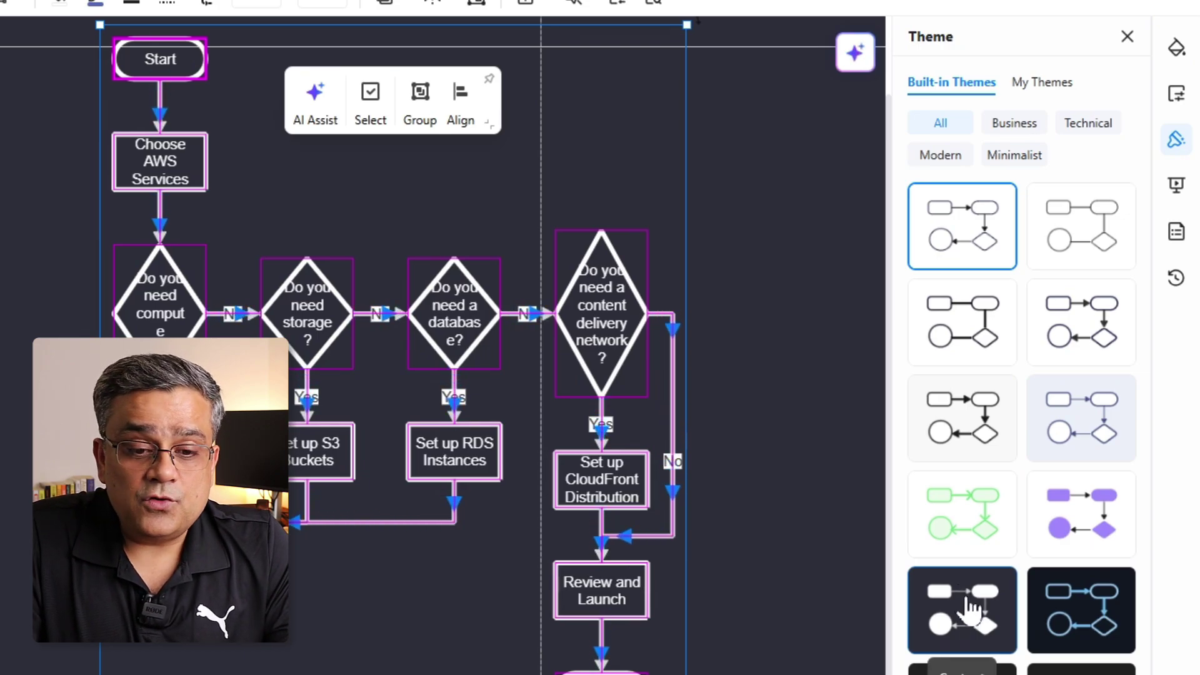
{"action": "scroll", "coordinate": [991, 568], "scroll_direction": "down", "scroll_amount": 4}
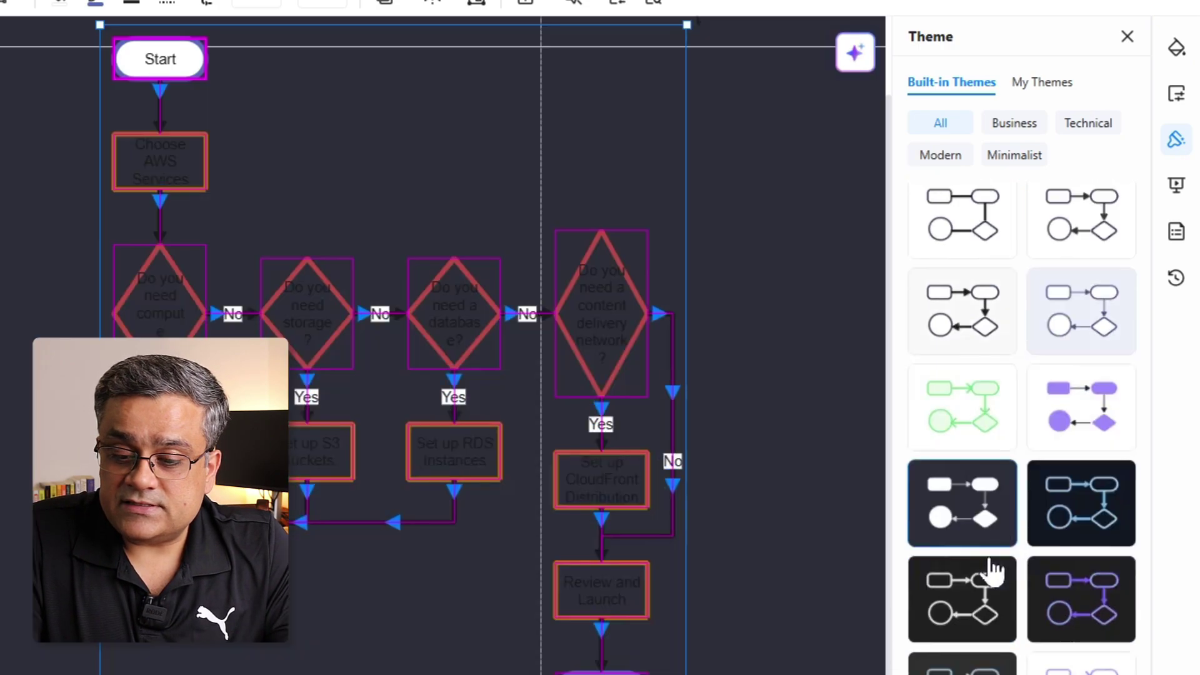
{"action": "left_click", "coordinate": [956, 493]}
{"action": "left_click", "coordinate": [953, 537]}
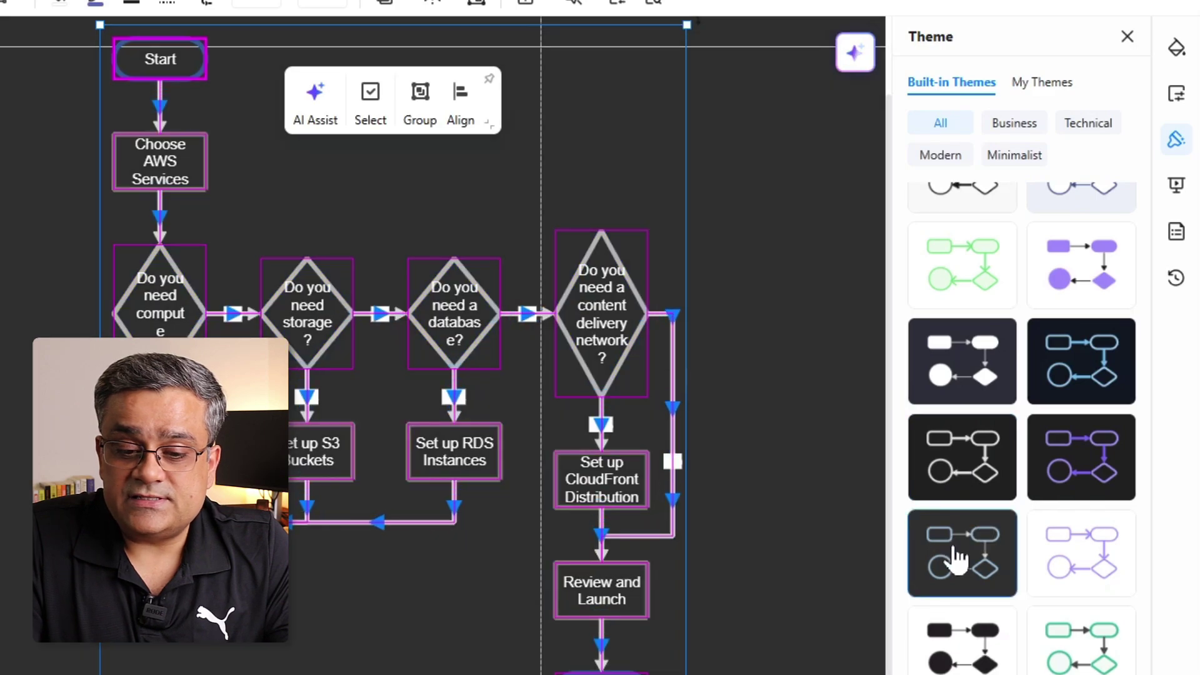
{"action": "left_click", "coordinate": [977, 460]}
{"action": "left_click", "coordinate": [1072, 456]}
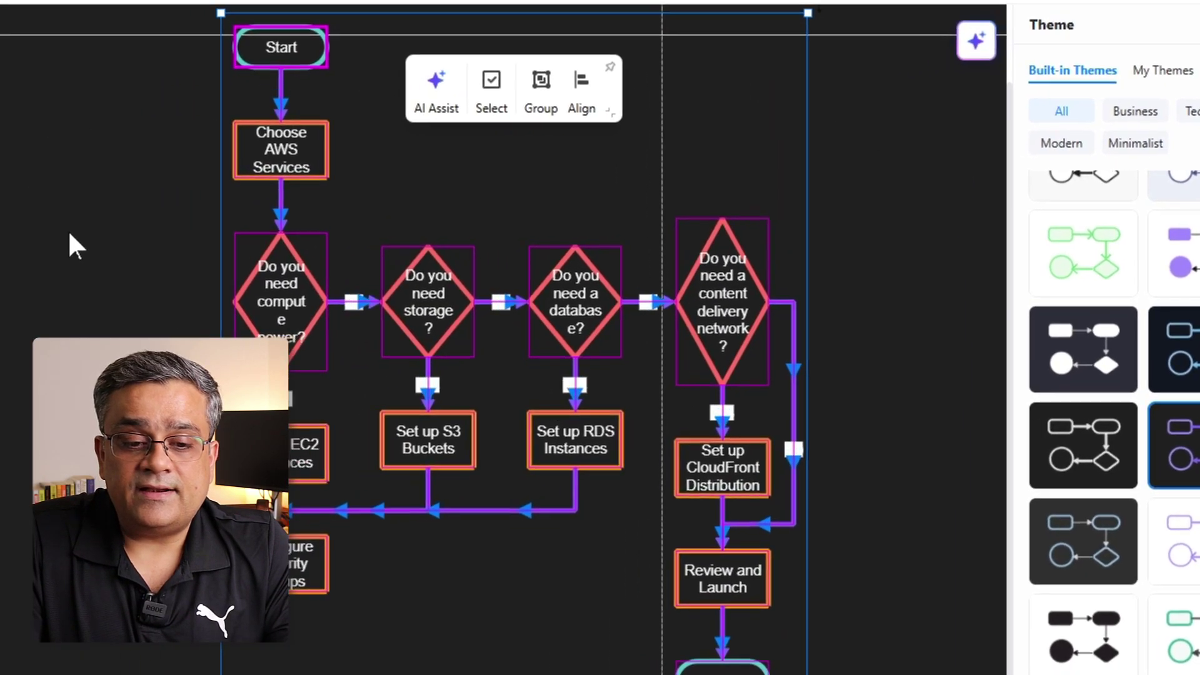
{"action": "left_click", "coordinate": [70, 236]}
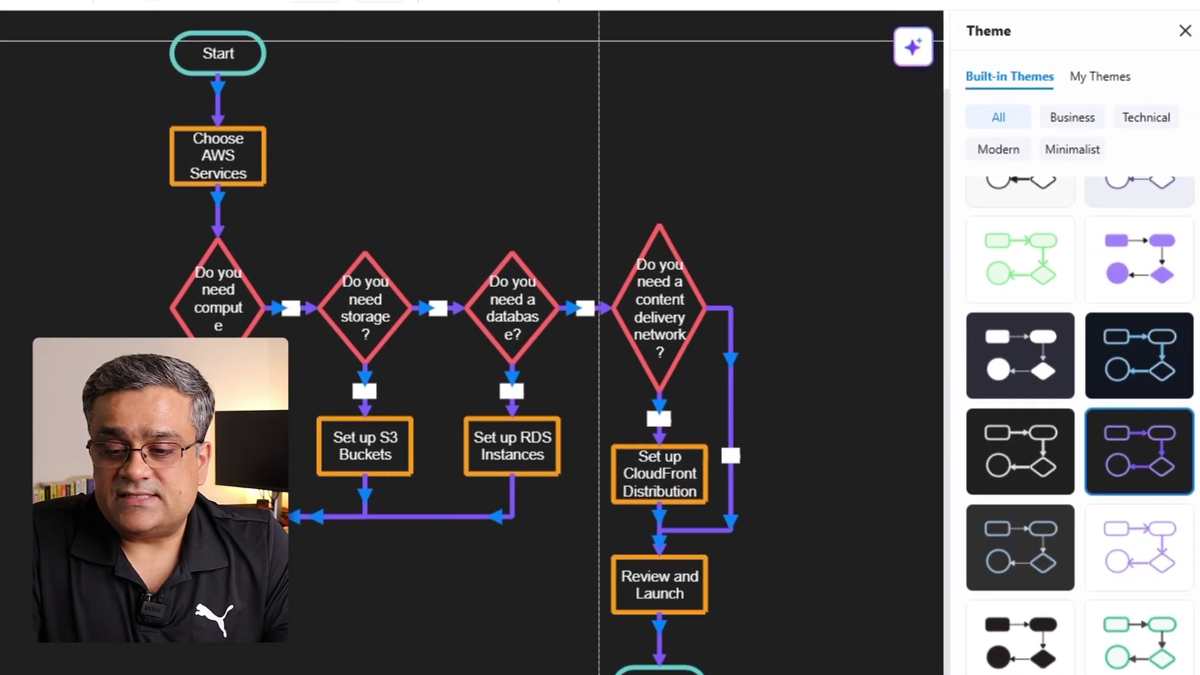
Set the page size to Fit to Drawing so it wraps the flowchart
{"action": "left_click", "coordinate": [1176, 94]}
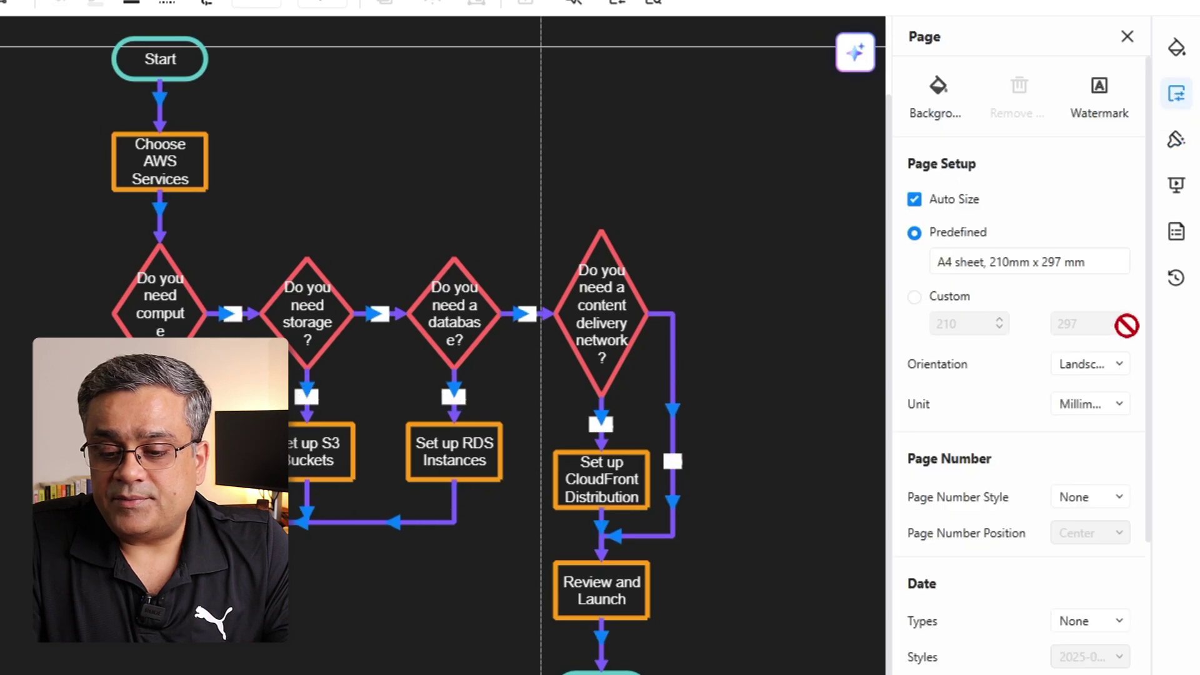
{"action": "scroll", "coordinate": [1126, 325], "scroll_direction": "down", "scroll_amount": 5}
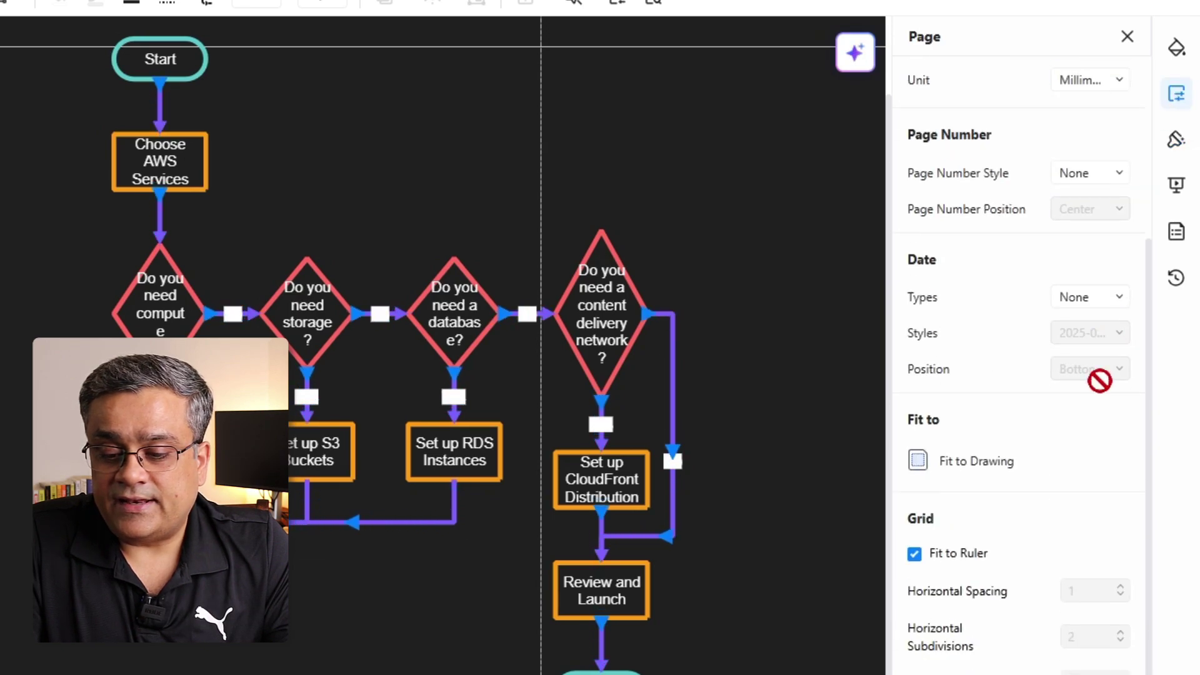
{"action": "left_click", "coordinate": [918, 463]}
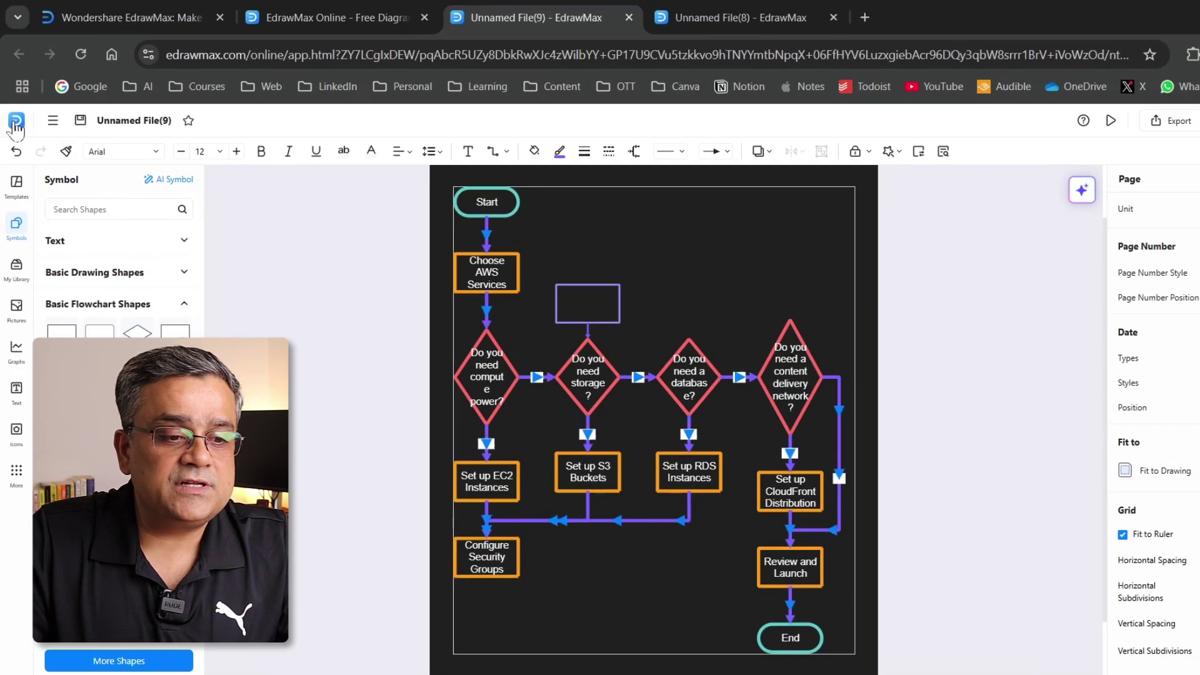
Go back to the home page and browse the Flowchart template gallery
{"action": "left_click", "coordinate": [16, 121]}
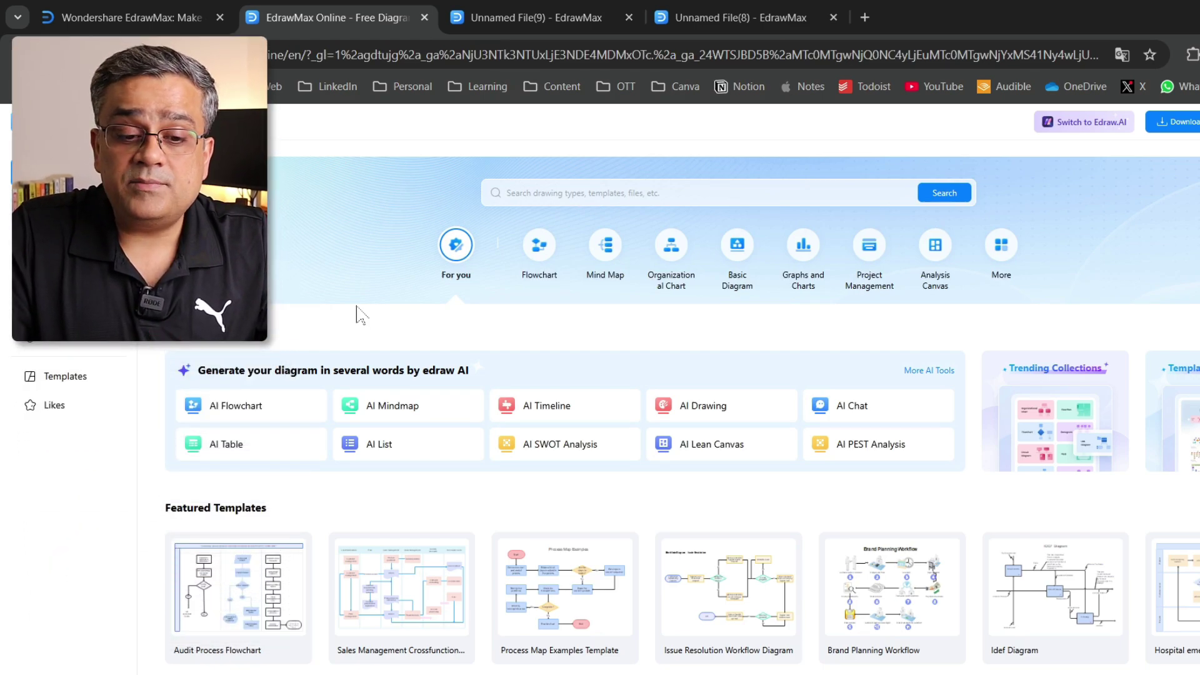
{"action": "left_click", "coordinate": [540, 247]}
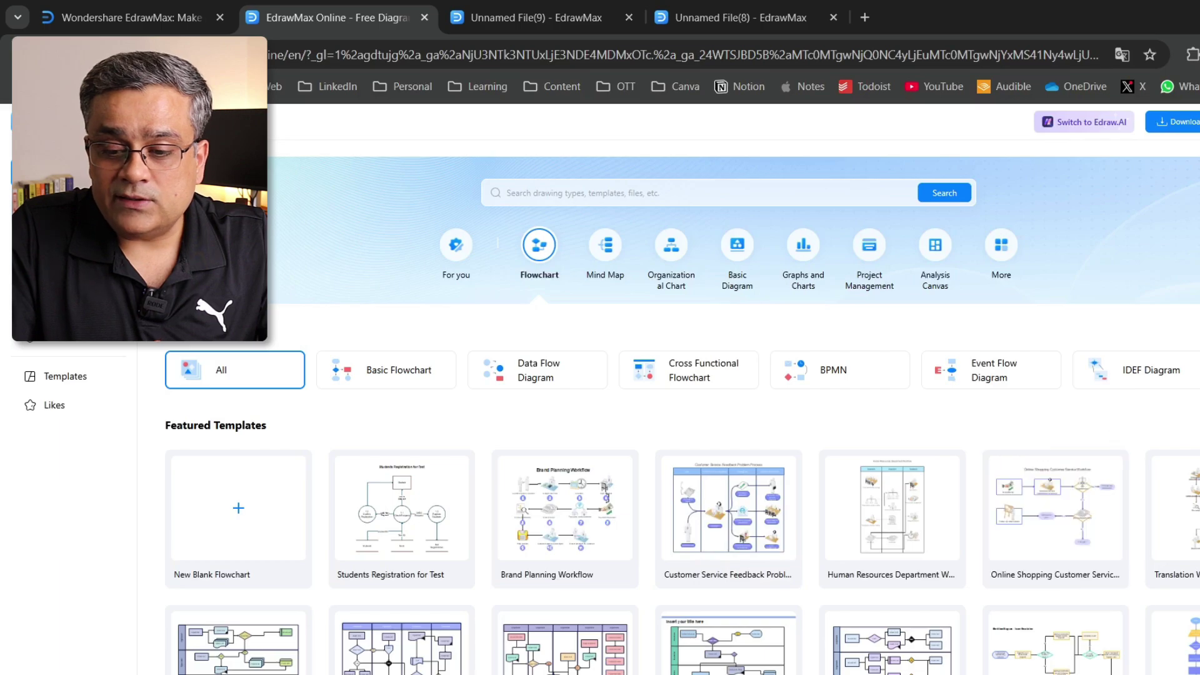
{"action": "scroll", "coordinate": [682, 406], "scroll_direction": "down", "scroll_amount": 5}
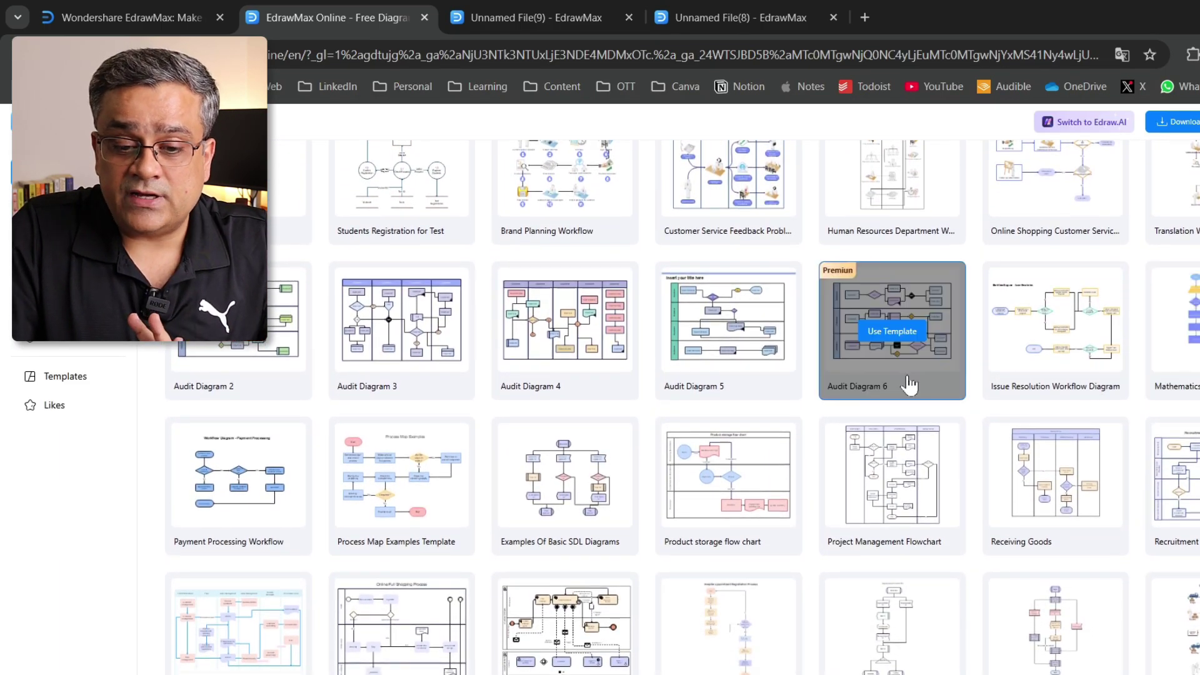
{"action": "mouse_move", "coordinate": [754, 343]}
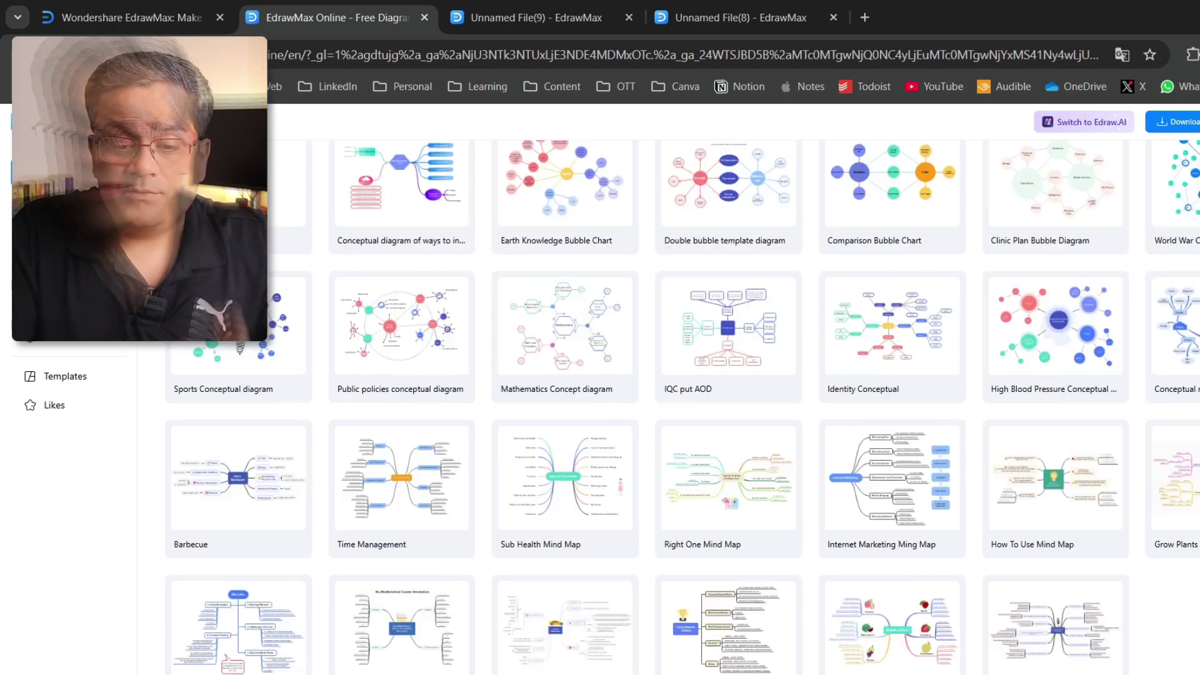
{"action": "scroll", "coordinate": [687, 388], "scroll_direction": "up", "scroll_amount": 2}
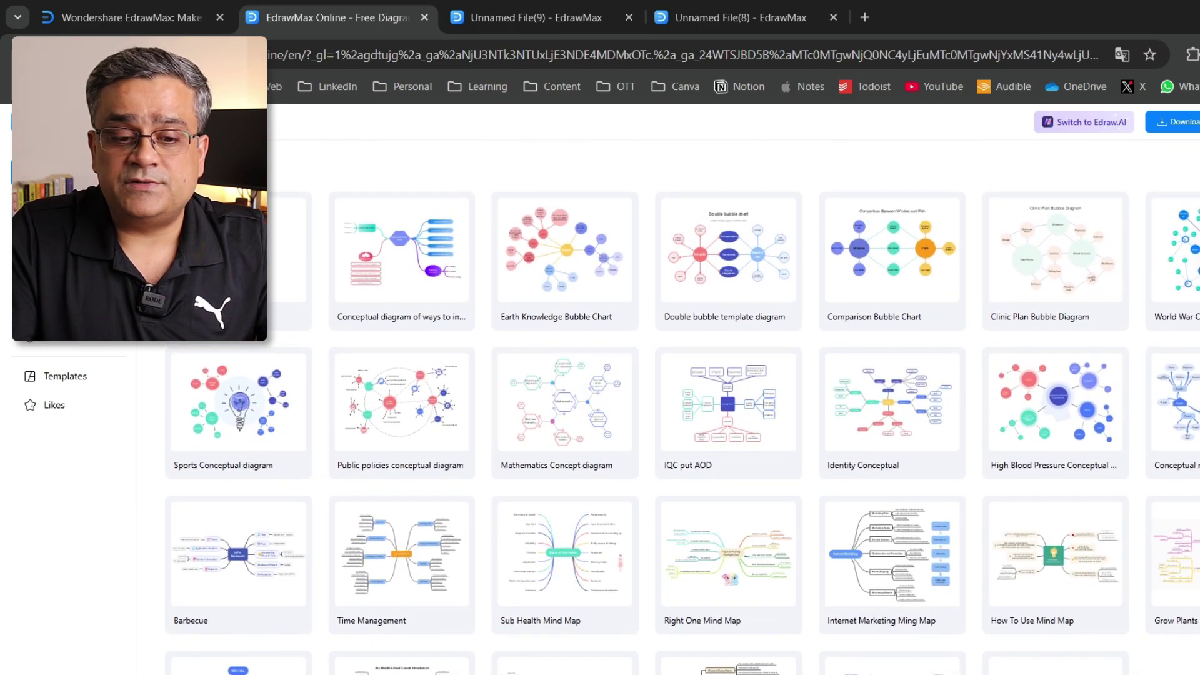
{"action": "scroll", "coordinate": [687, 387], "scroll_direction": "down", "scroll_amount": 3}
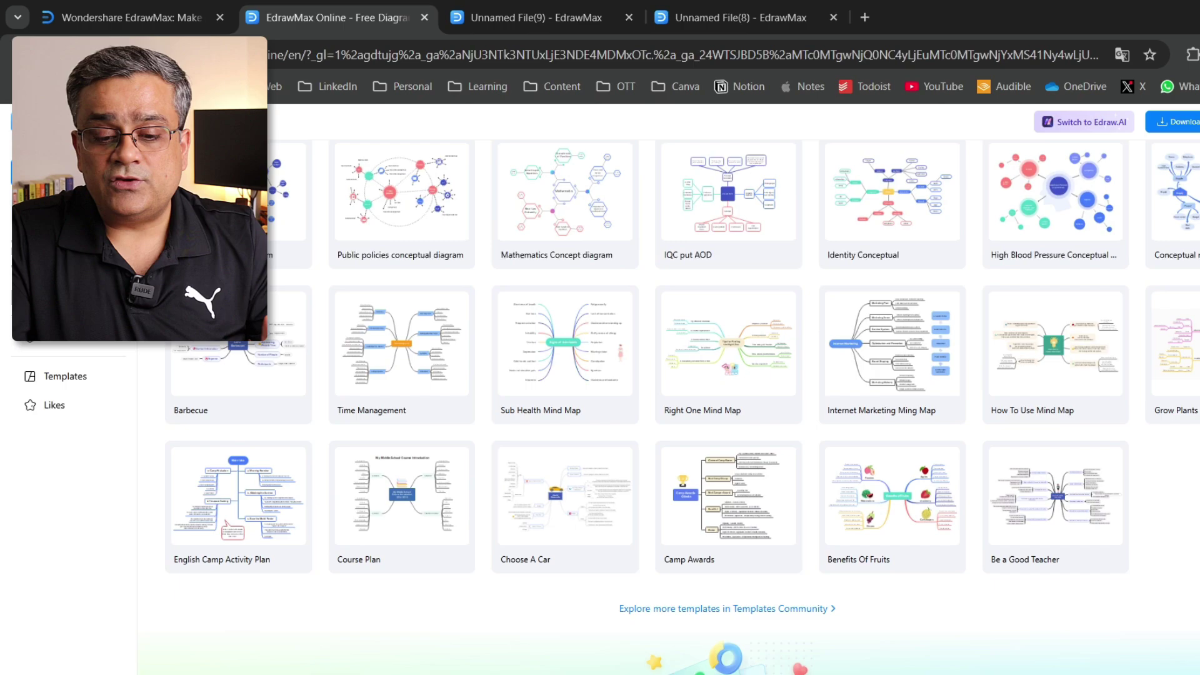
{"action": "scroll", "coordinate": [687, 406], "scroll_direction": "up", "scroll_amount": 3}
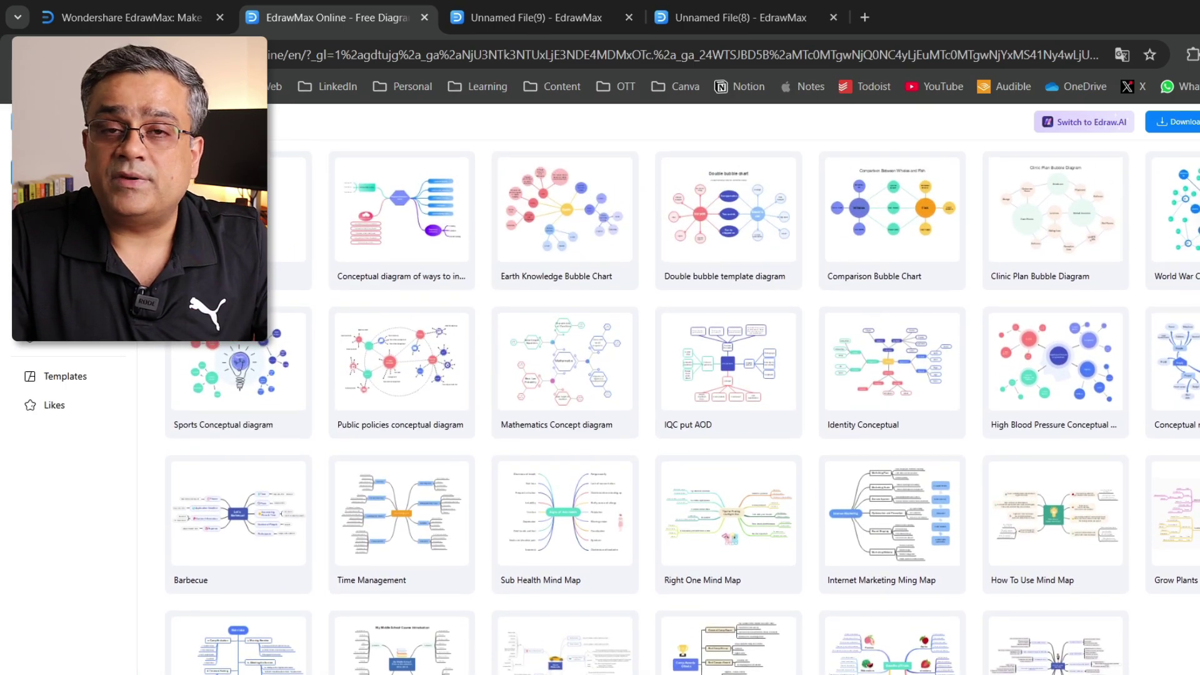